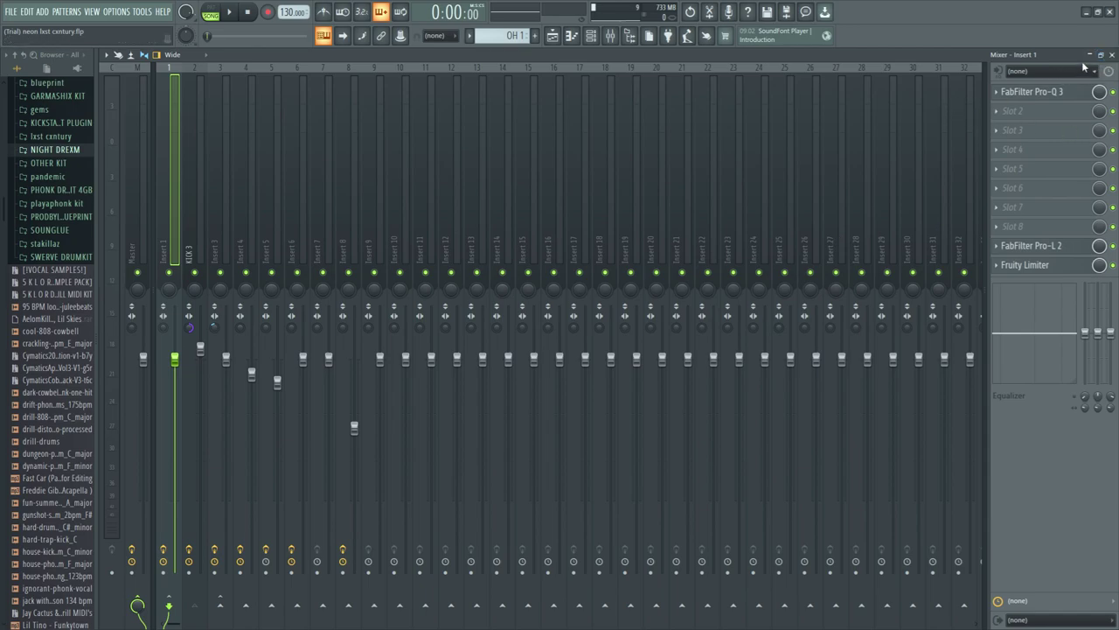
Open the Track 1 pad sample's channel settings, reset its pitch shift to zero and audition the unpitched sample.
click(1113, 54)
double_click(283, 113)
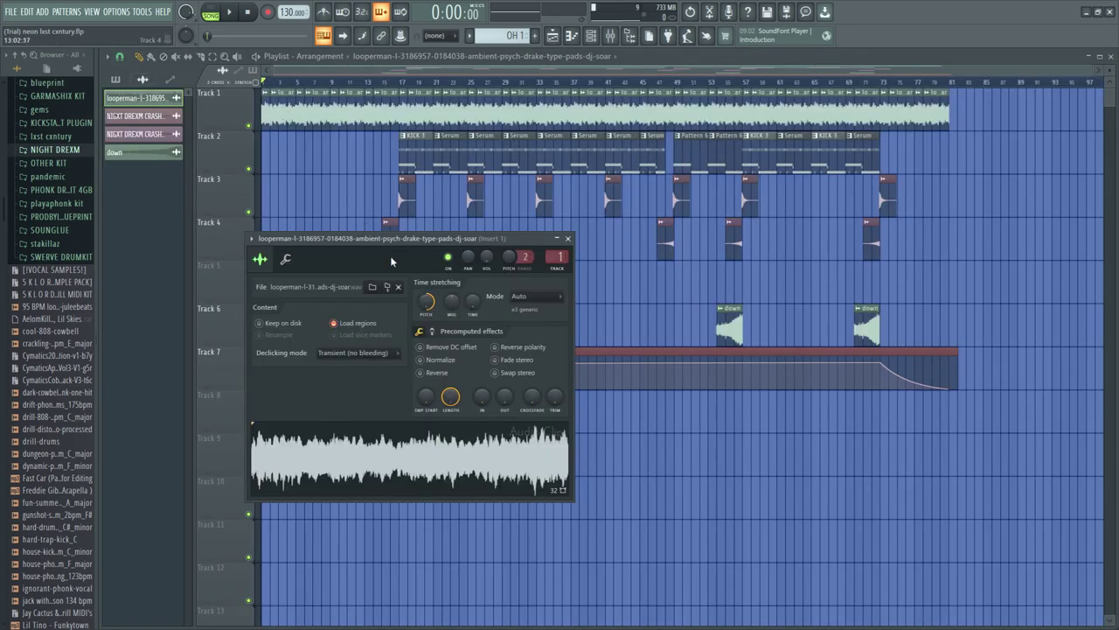
drag(432, 253, 498, 190)
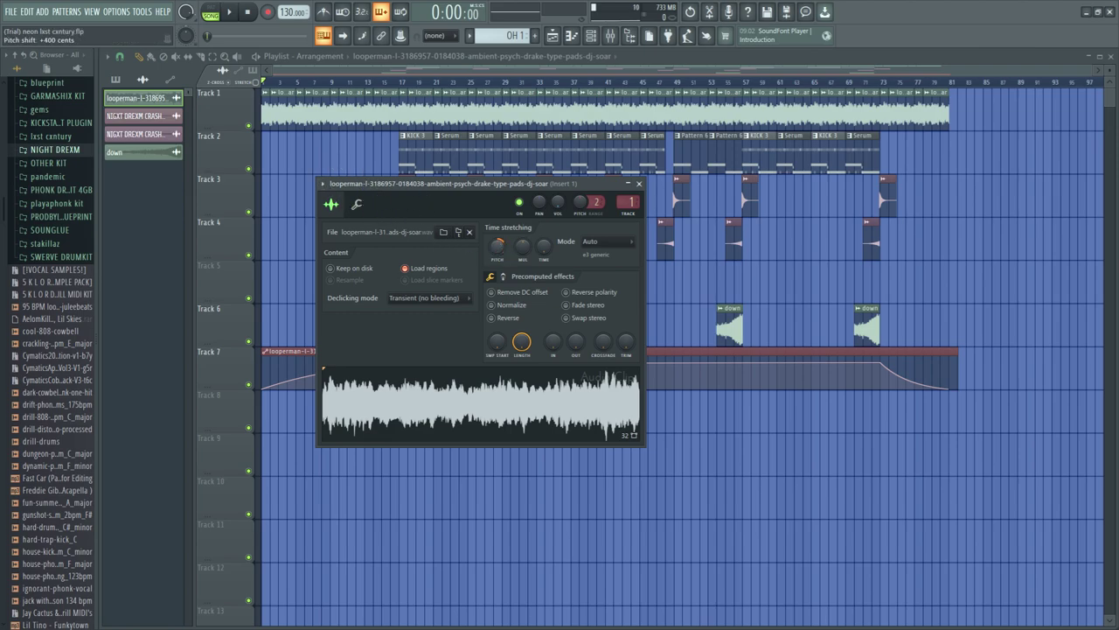
scroll(488, 396, up, 1)
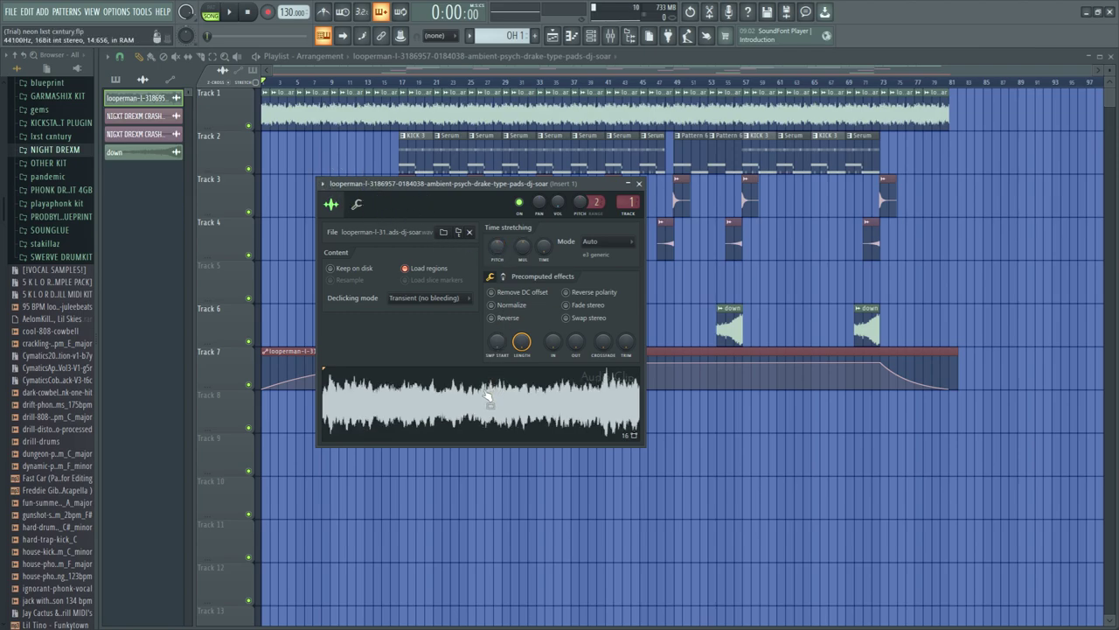
drag(487, 395, 575, 427)
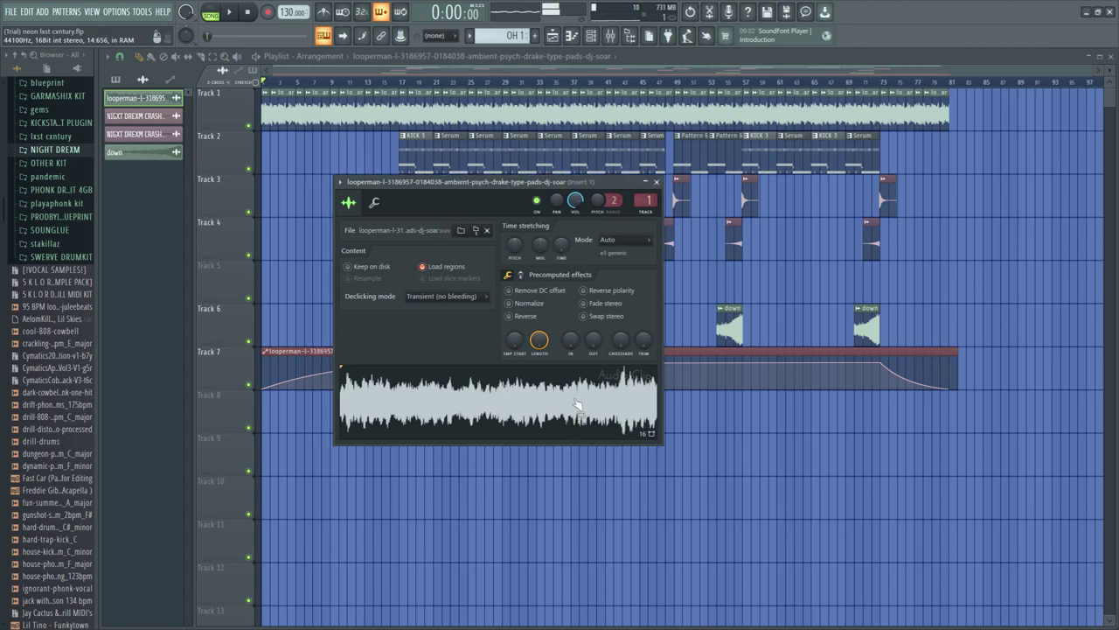
Restore the pad sample's upward pitch shift, briefly play the arrangement and close the sample's settings.
drag(515, 244, 515, 210)
key(space)
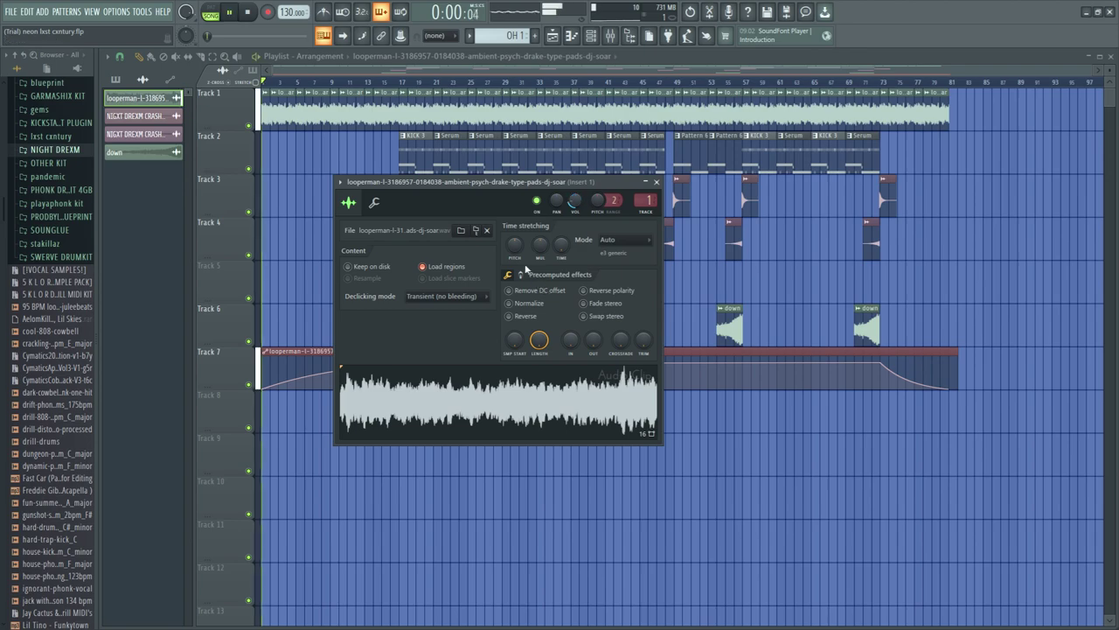
key(space)
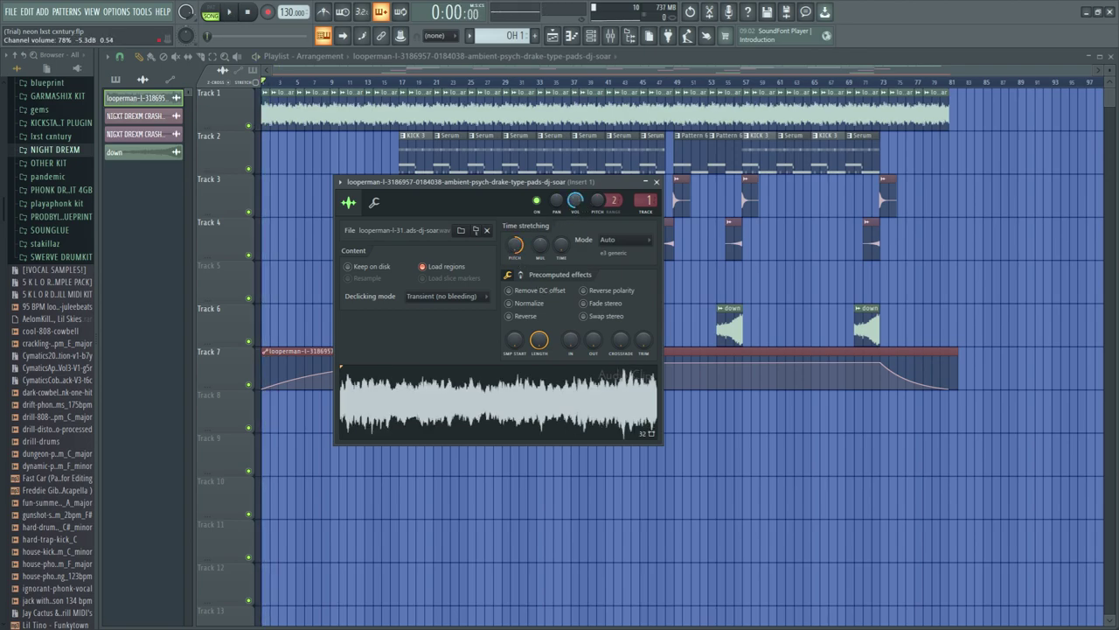
click(657, 182)
Solo Track 1, play the pad loop from bar 17, examine its clips, and unsolo the track.
ctrl+click(248, 125)
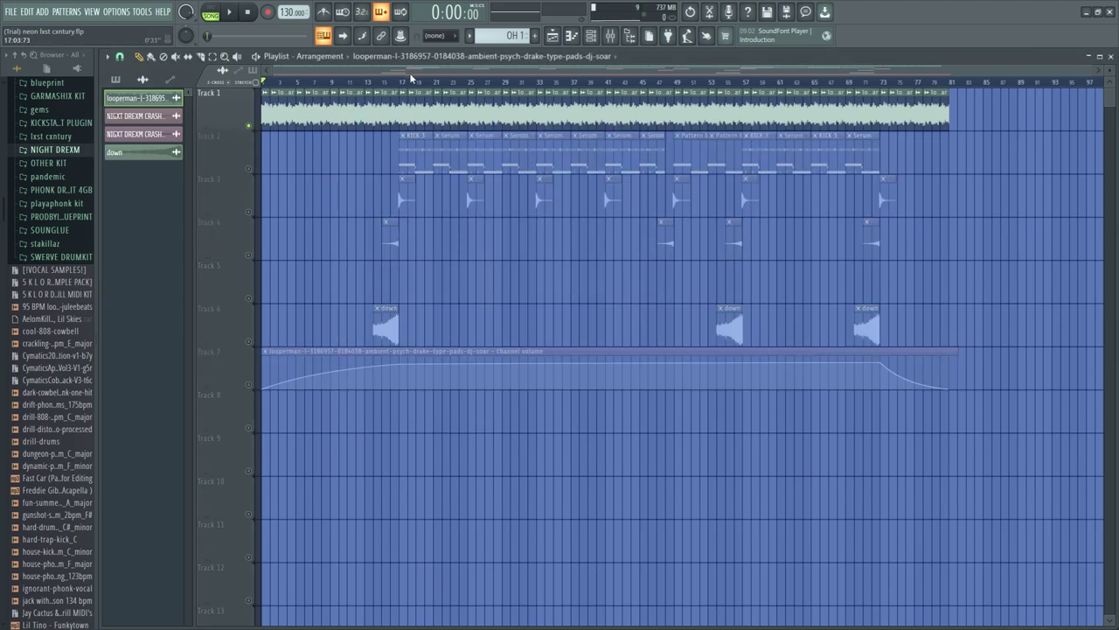
click(404, 87)
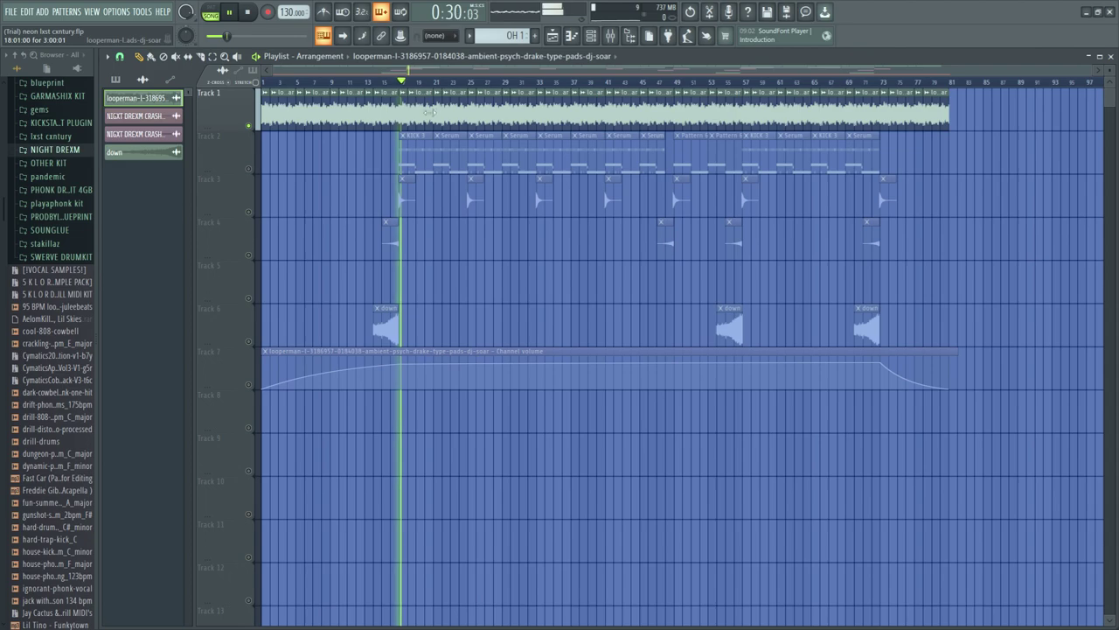
scroll(438, 129, up, 4)
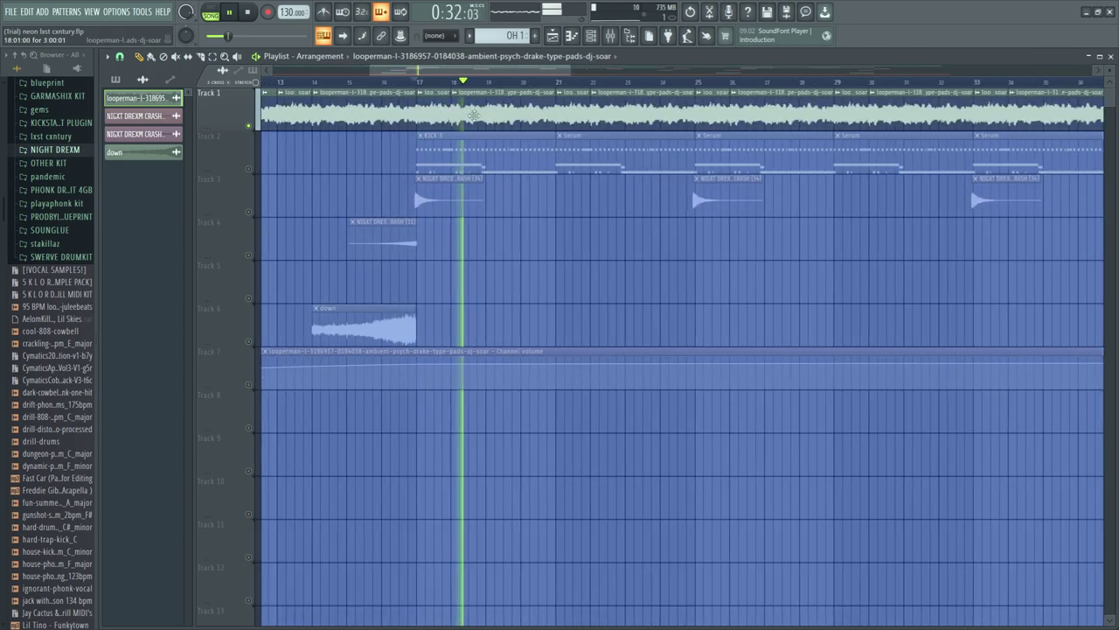
scroll(560, 236, right, 1)
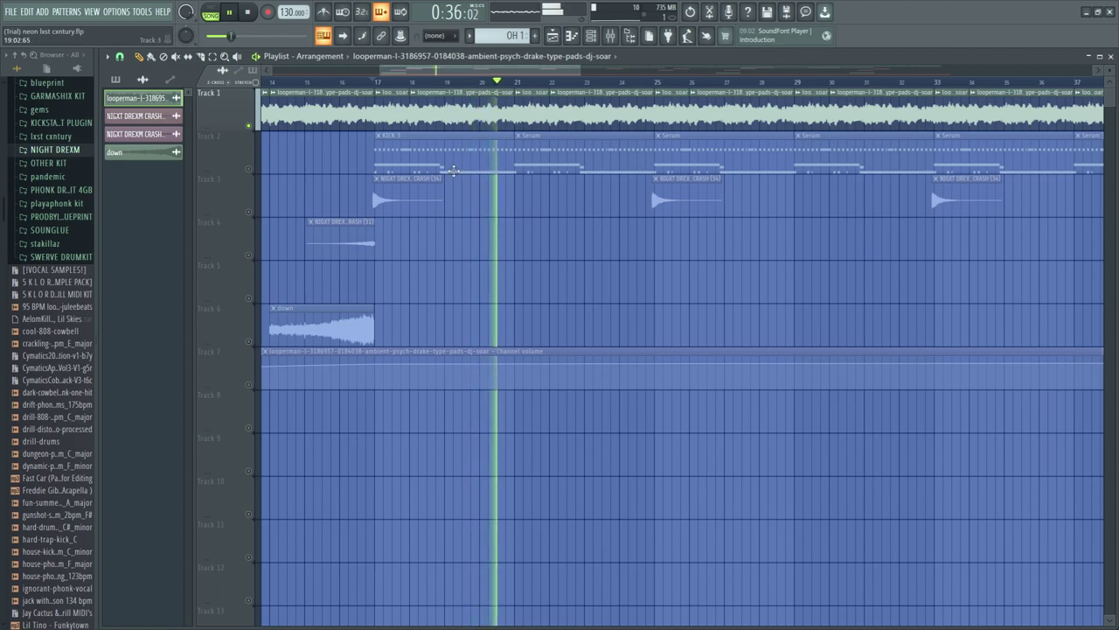
key(space)
scroll(419, 154, down, 3)
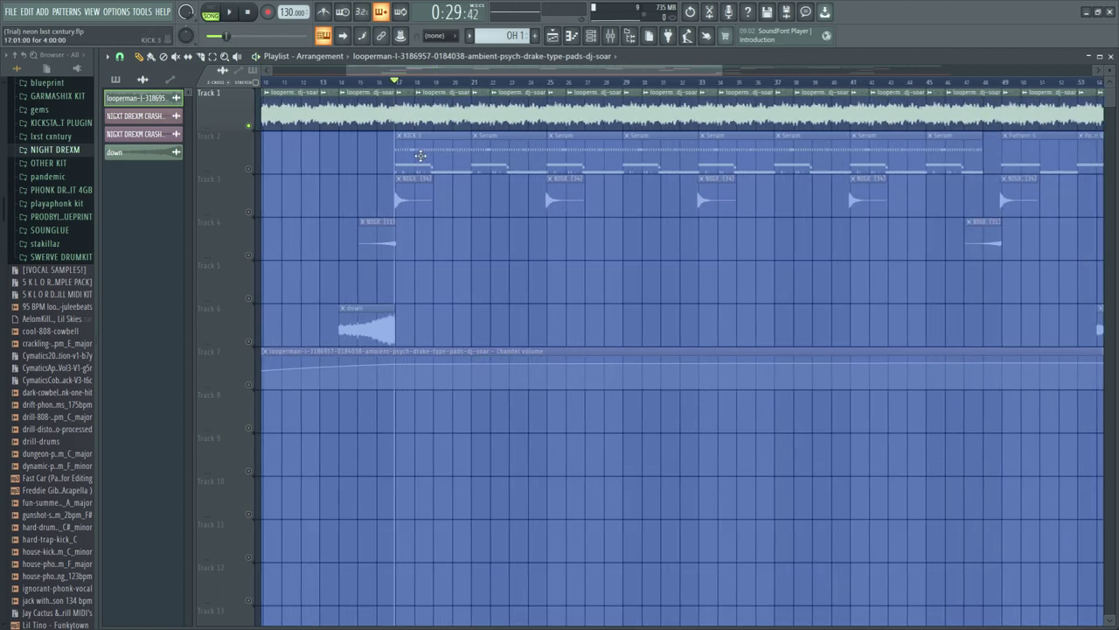
scroll(435, 142, up, 3)
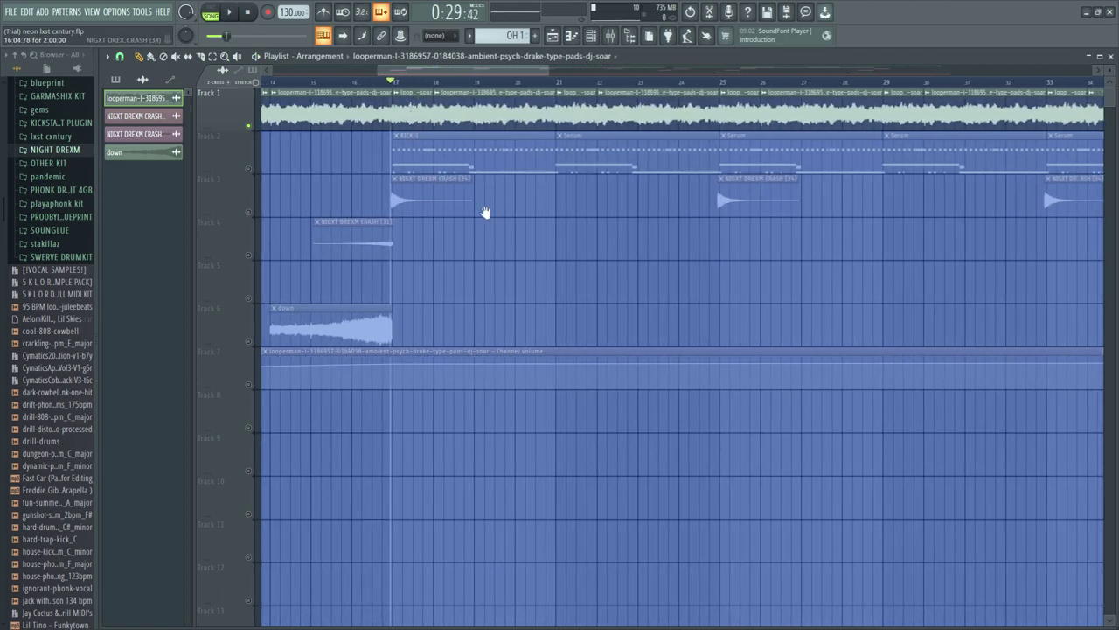
scroll(490, 204, left, 1)
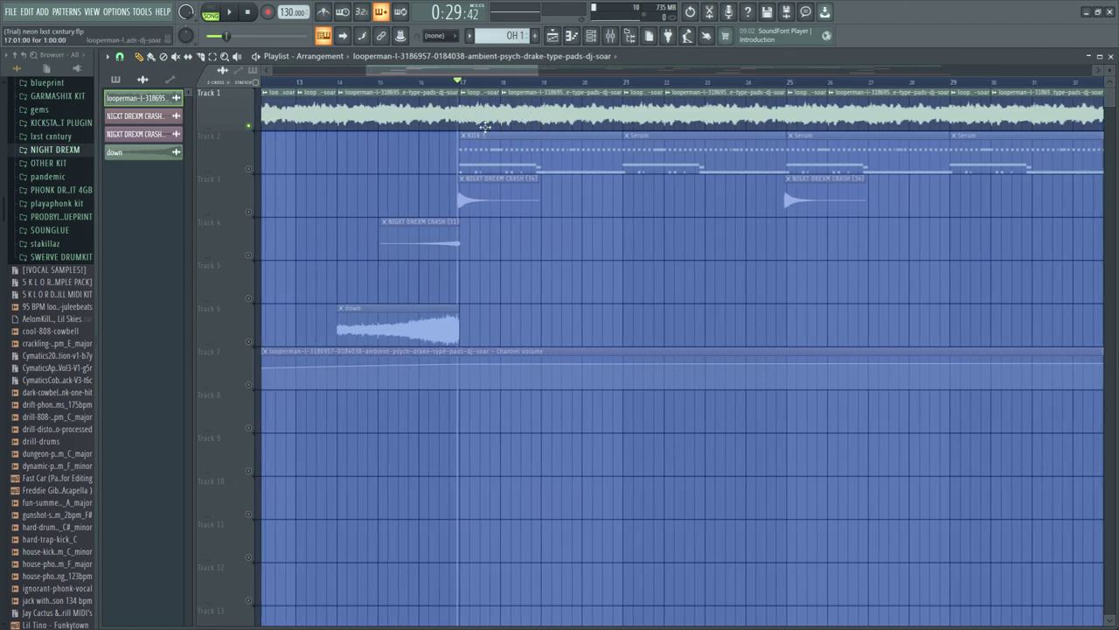
scroll(472, 157, up, 3)
scroll(379, 180, down, 2)
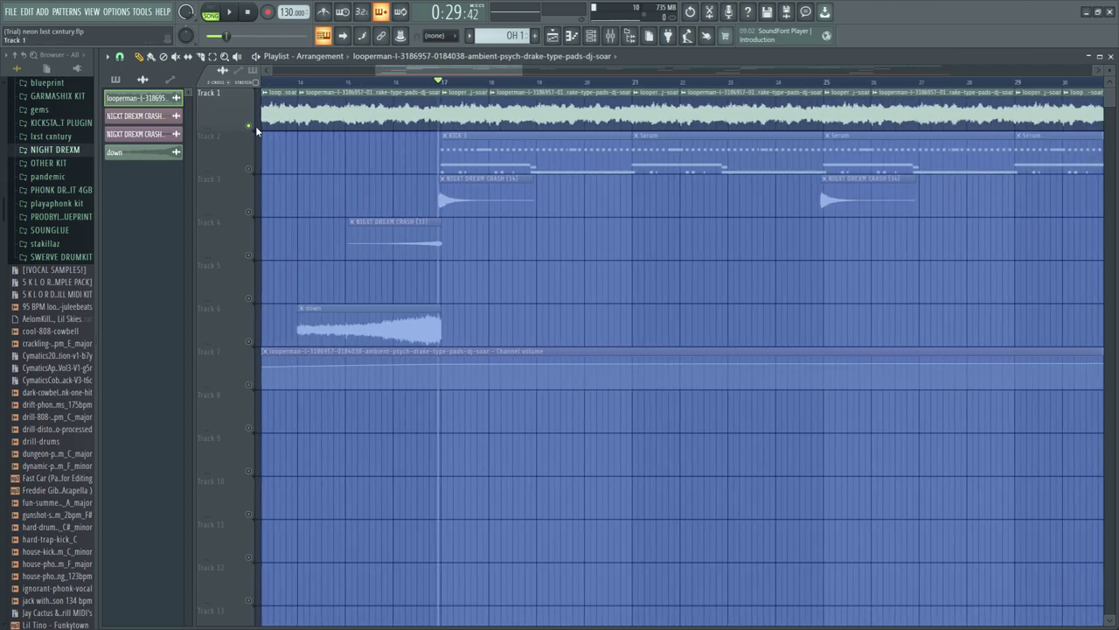
right_click(249, 126)
scroll(329, 172, down, 3)
Show the mixer and inspect the FabFilter Pro-Q 3 curve on Insert 1.
key(F6)
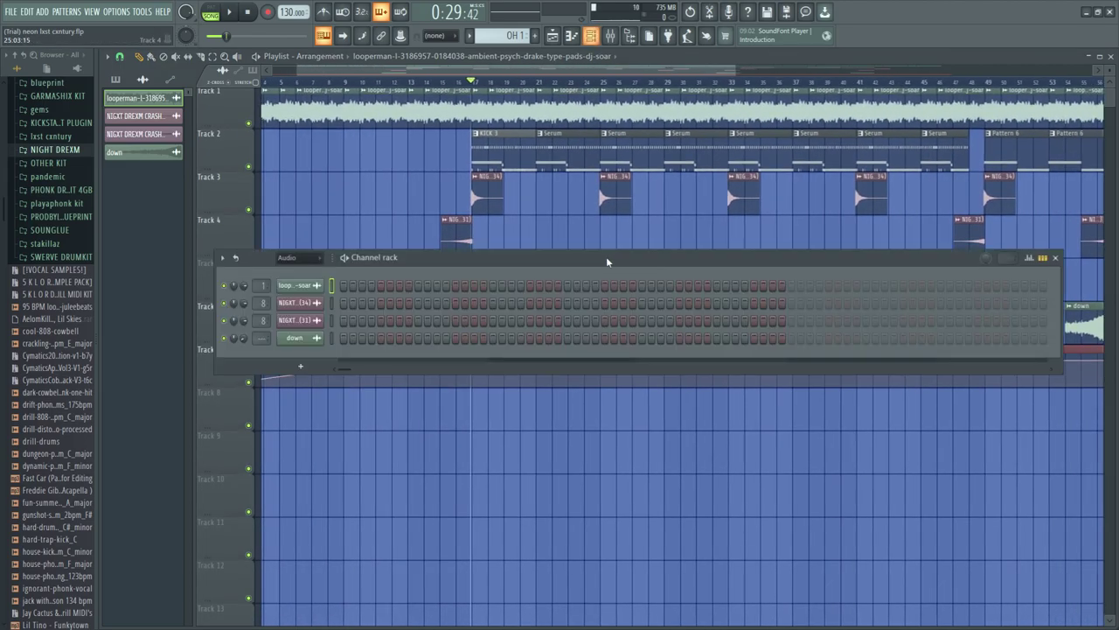
key(F6)
key(F9)
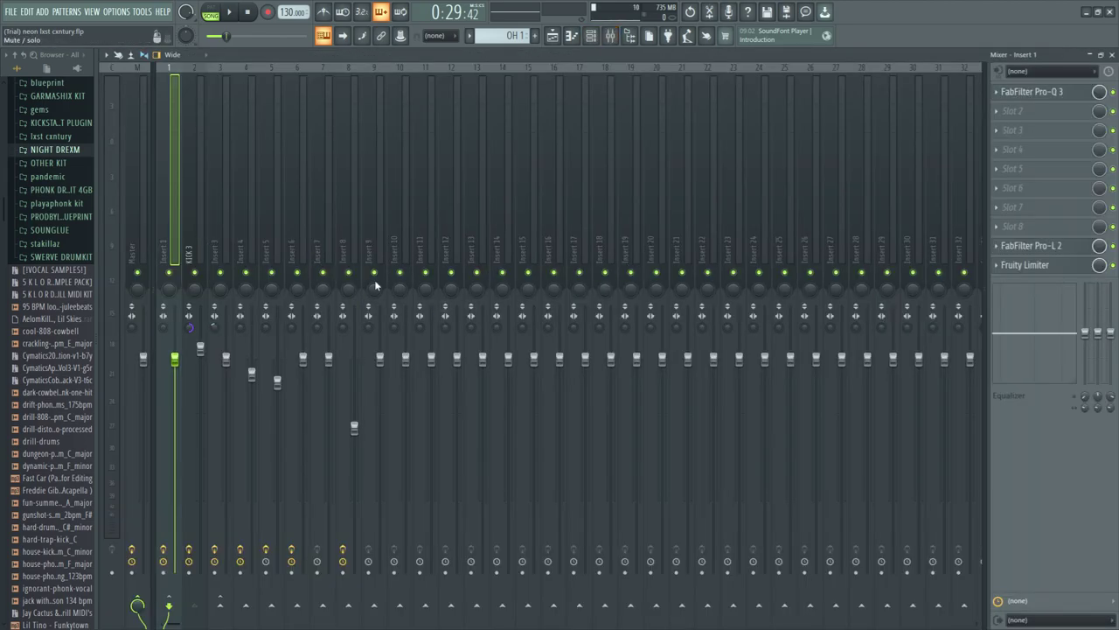
click(185, 241)
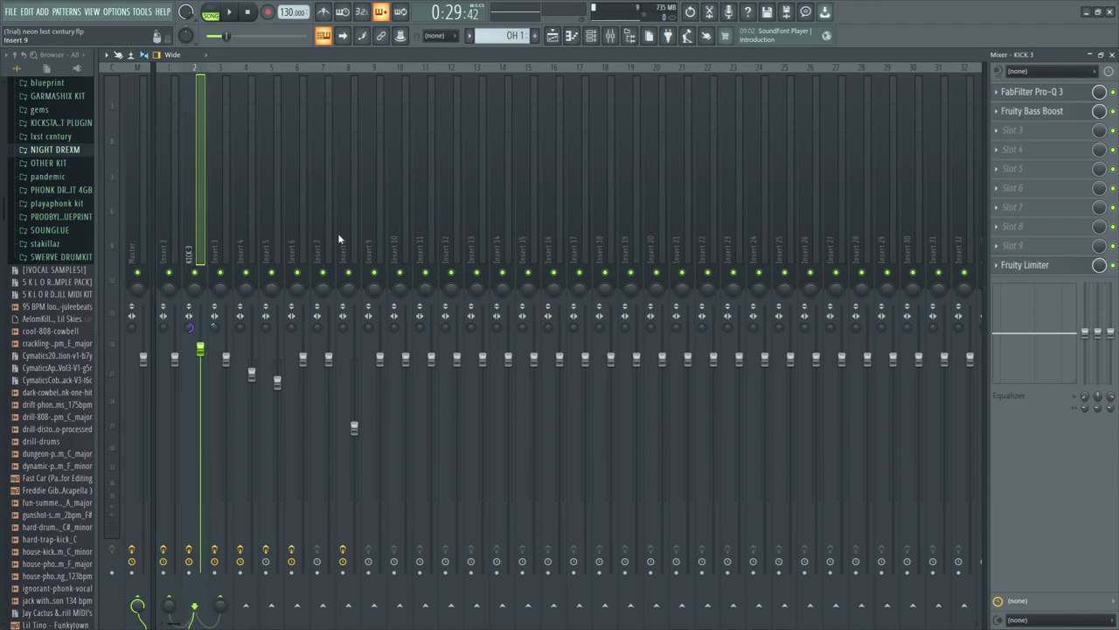
click(177, 215)
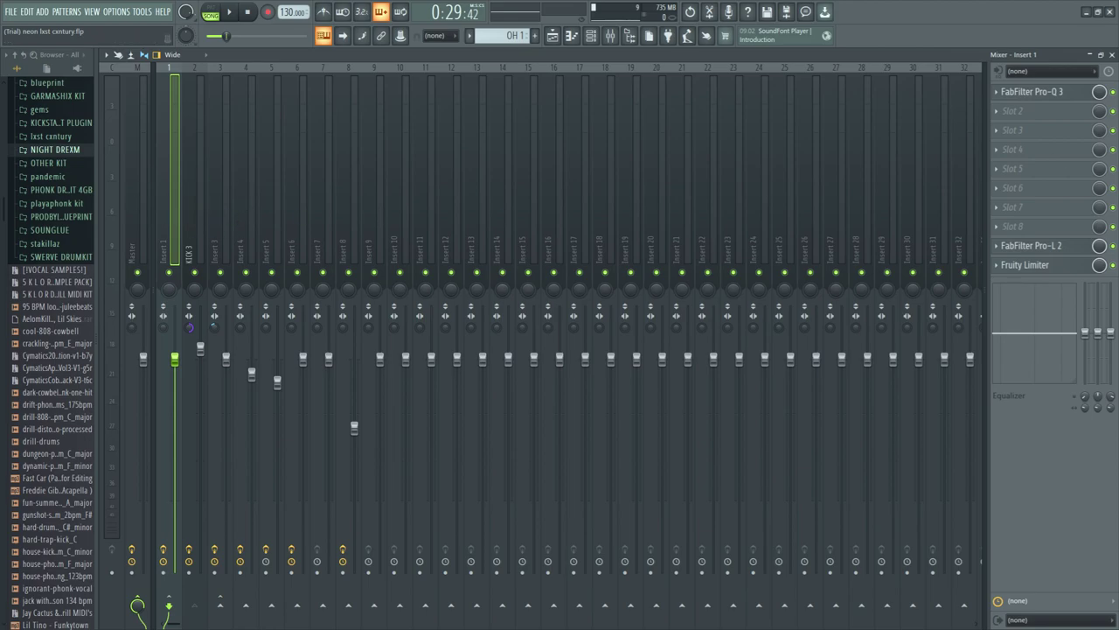
click(1018, 93)
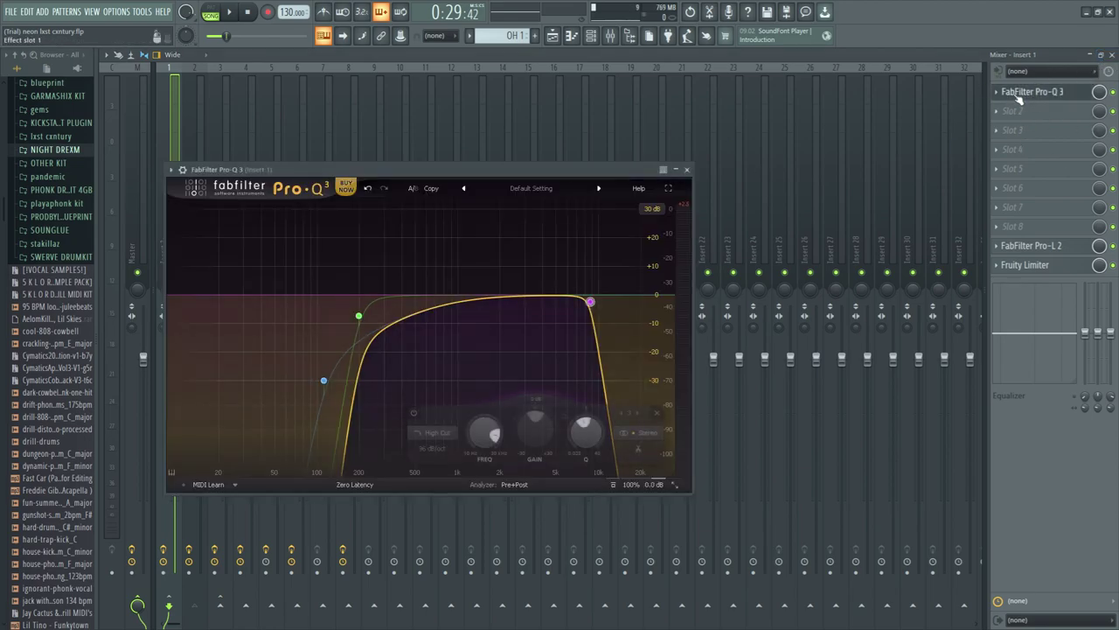
click(687, 170)
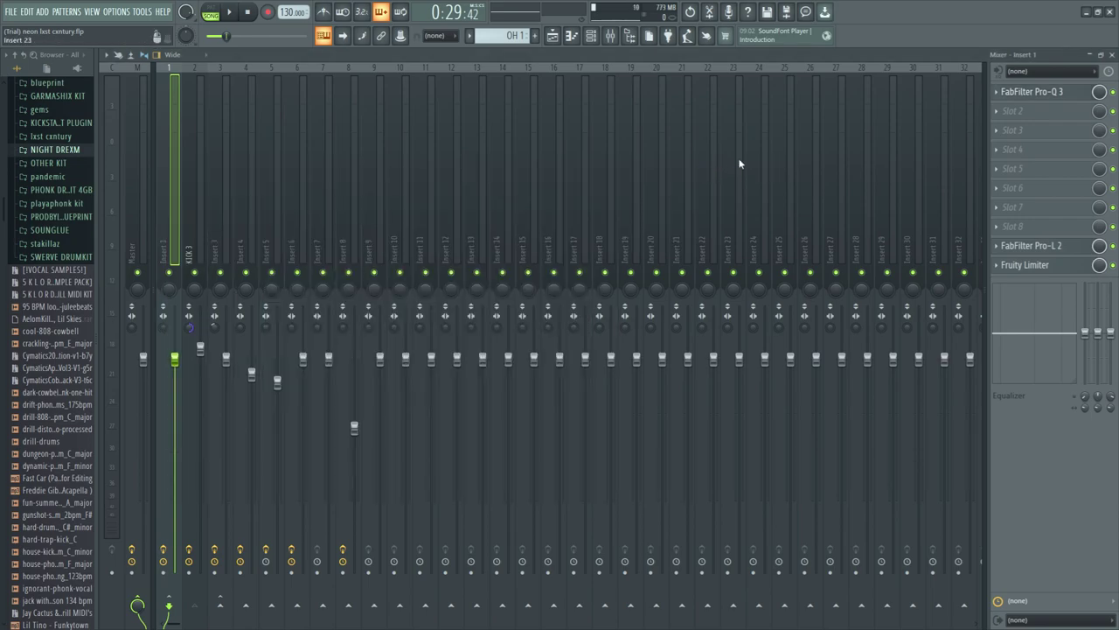
Inspect FabFilter Pro-L 2 and the Fruity Limiter's limiter and compressor settings on Insert 1.
click(1028, 247)
click(717, 173)
click(1047, 271)
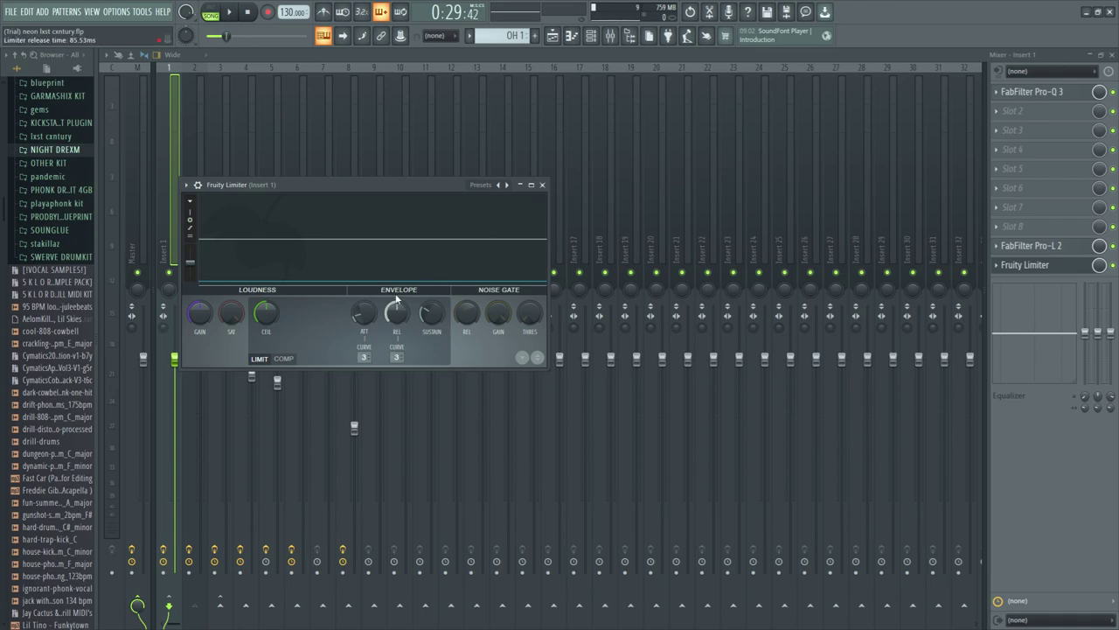
click(284, 359)
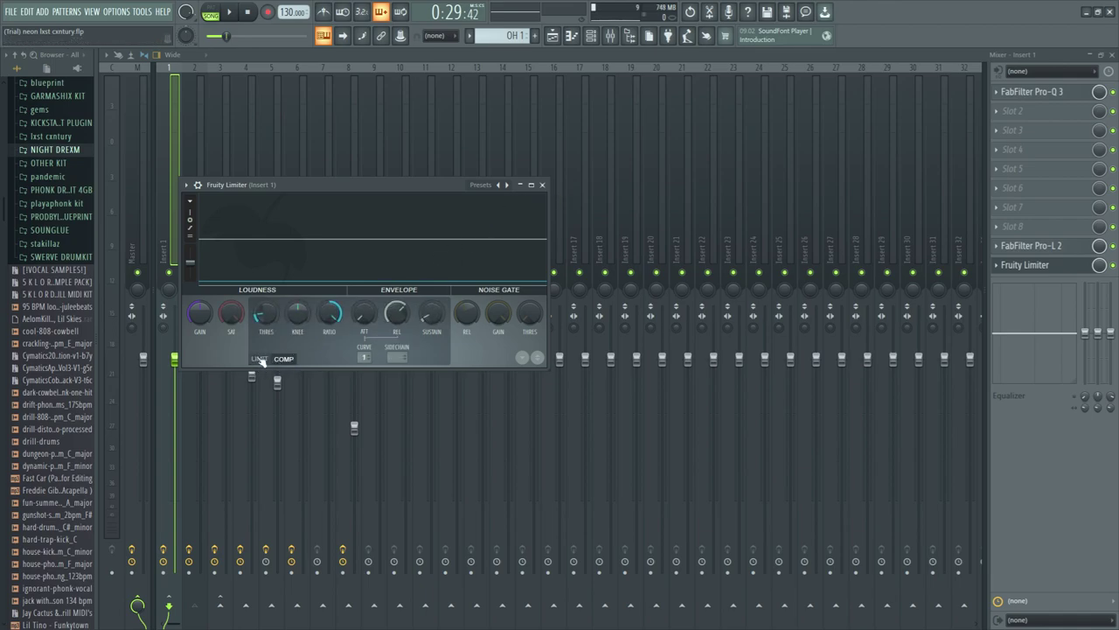
click(522, 185)
Select the KICK 3 mixer track, show the Unsorted channel group in the channel rack and audition the kick.
click(199, 135)
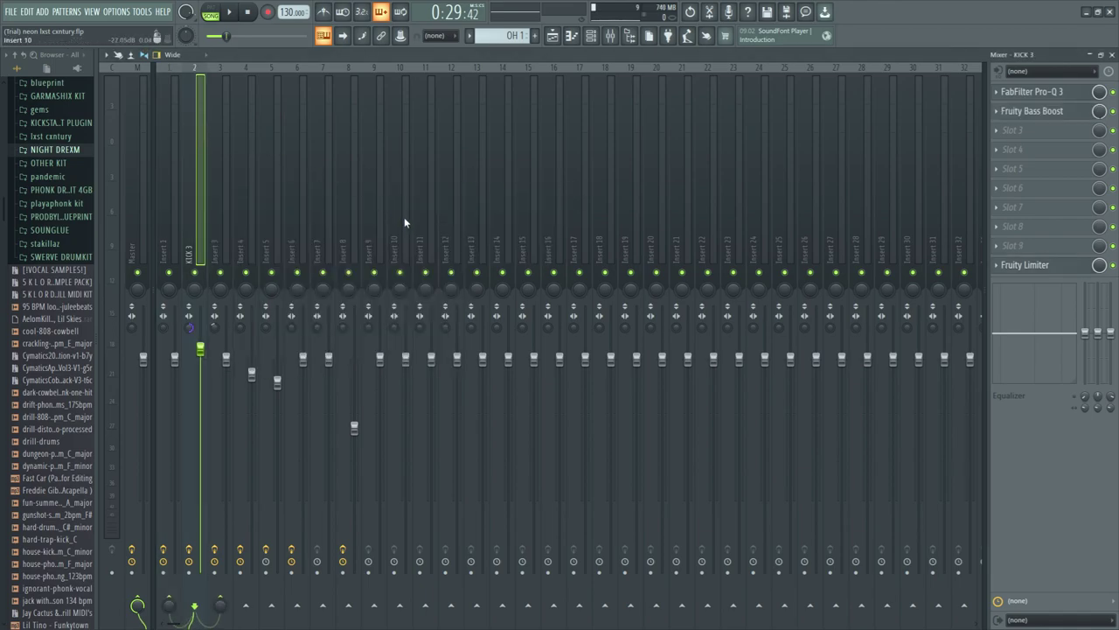
key(F5)
key(F5)
key(F6)
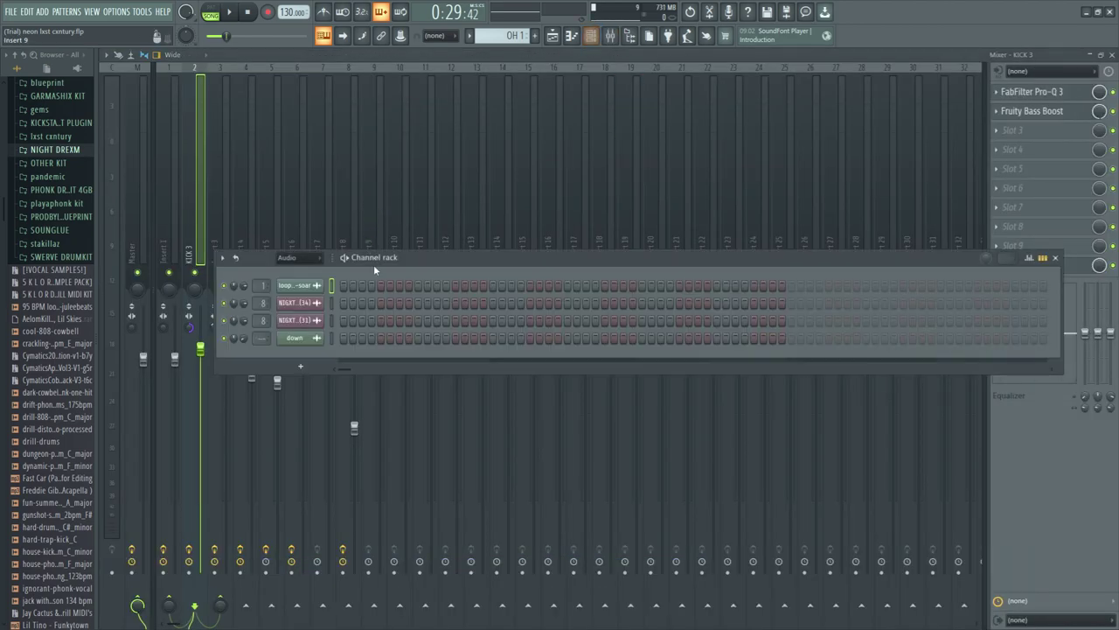
click(305, 260)
click(319, 301)
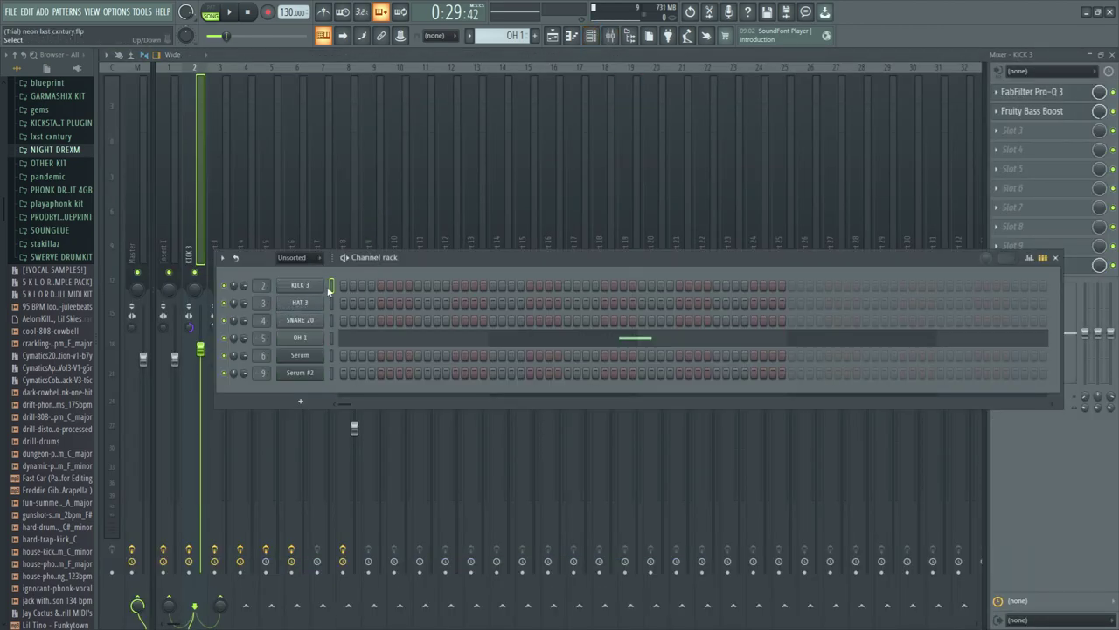
click(331, 289)
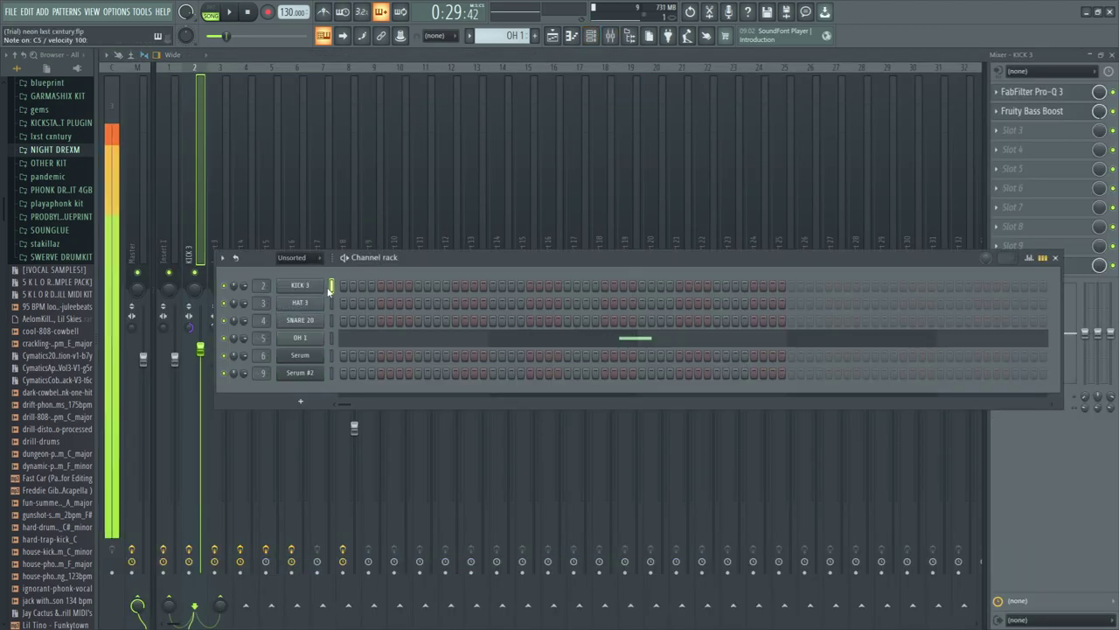
click(1056, 258)
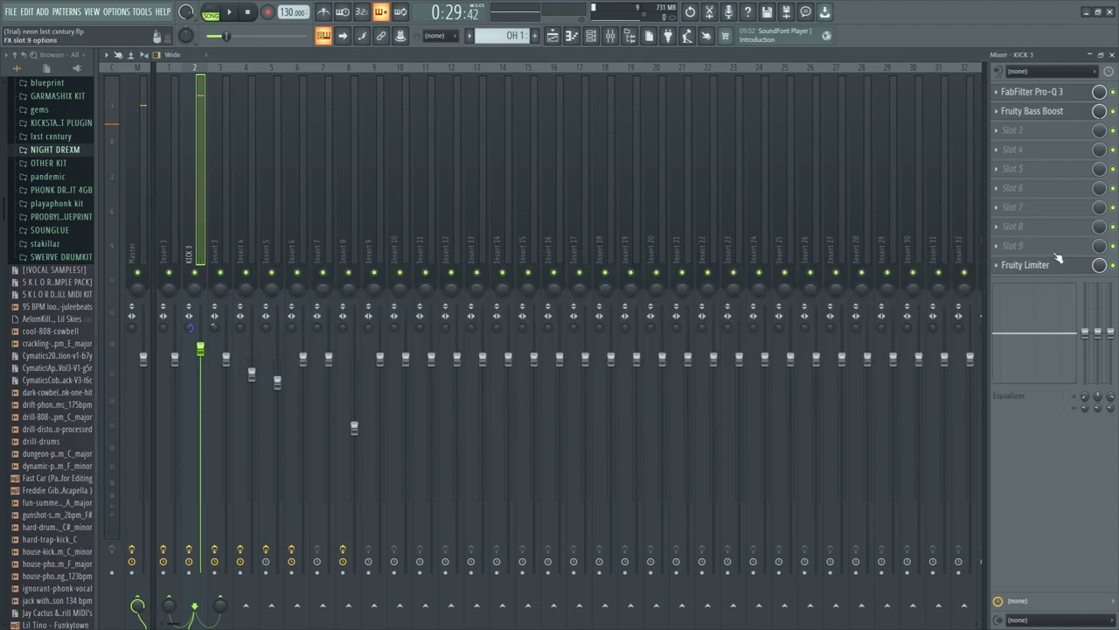
Inspect the FabFilter Pro-Q 3, Fruity Bass Boost and Fruity Limiter settings on the KICK 3 mixer track.
click(1054, 94)
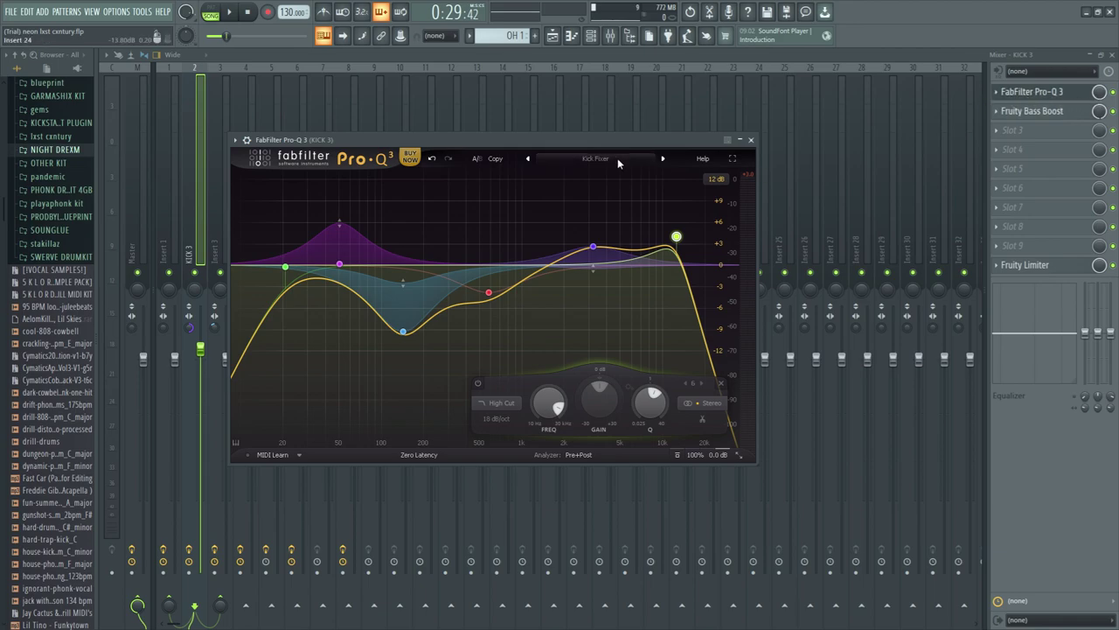
click(751, 141)
click(1032, 111)
click(403, 215)
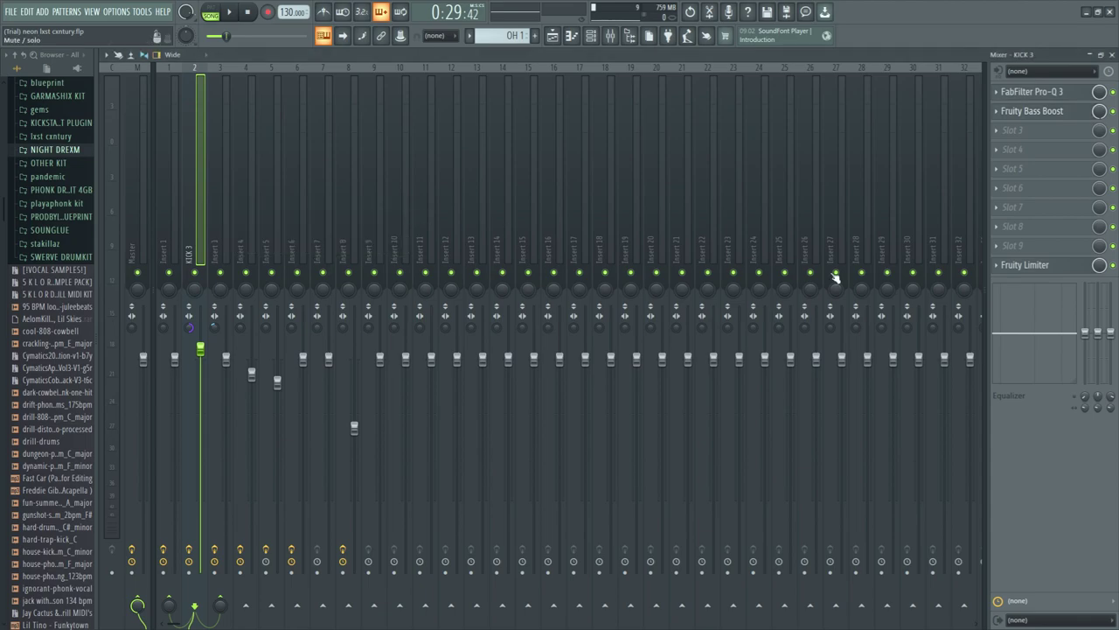
click(1050, 268)
click(574, 215)
Select mixer Insert 3 and audition its HAT 3 sound from the channel rack.
click(231, 224)
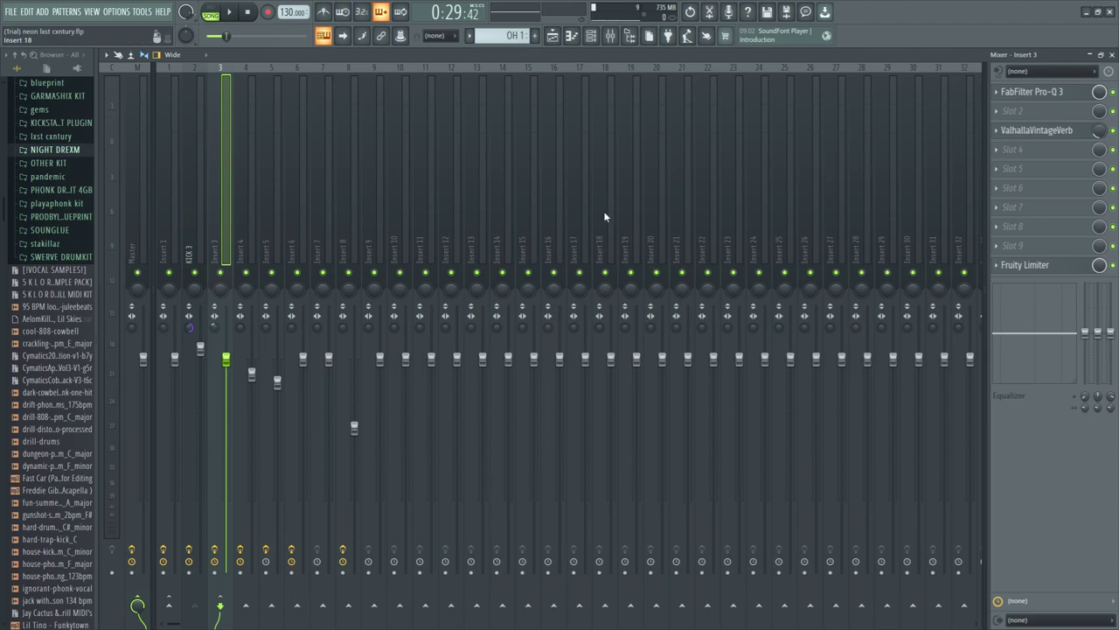
key(F6)
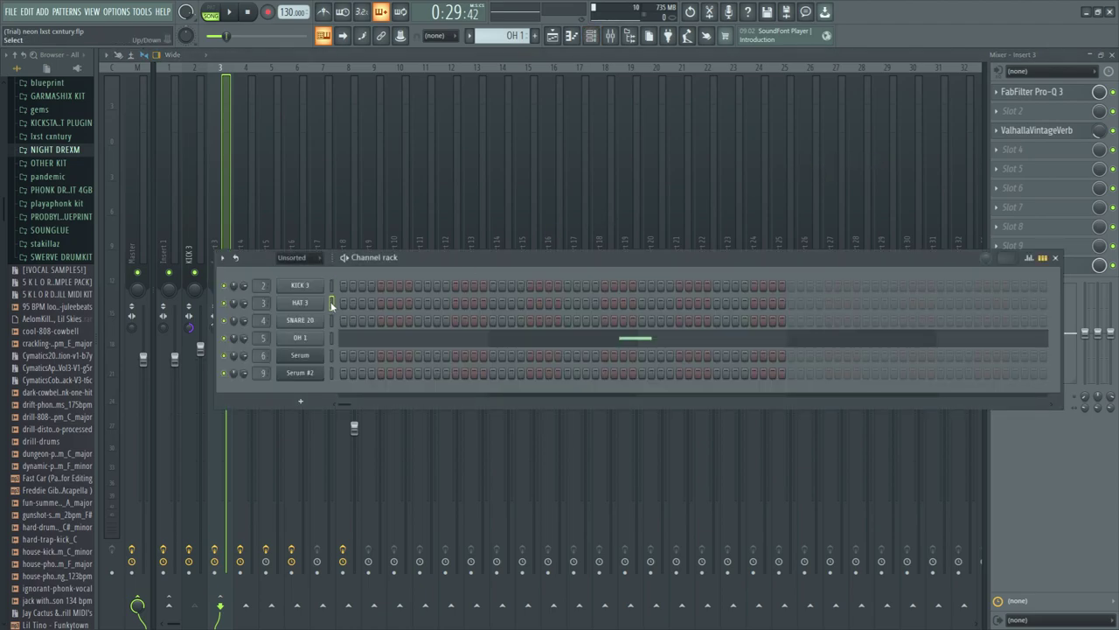
click(1055, 258)
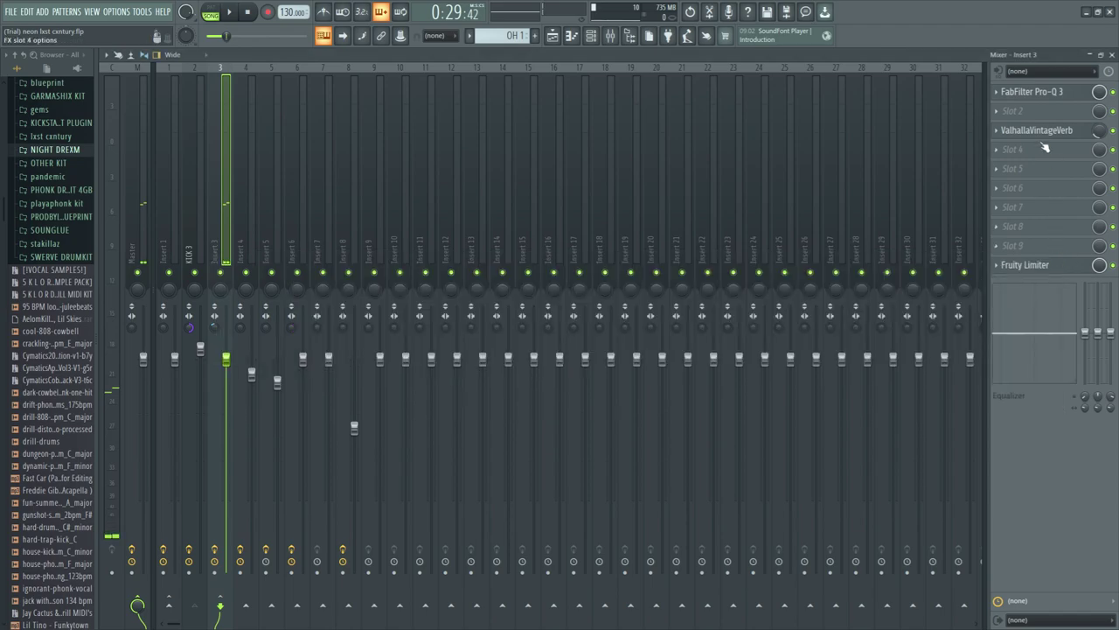
Inspect the FabFilter Pro-Q 3, ValhallaVintageVerb and Fruity Limiter settings on Insert 3.
click(1036, 92)
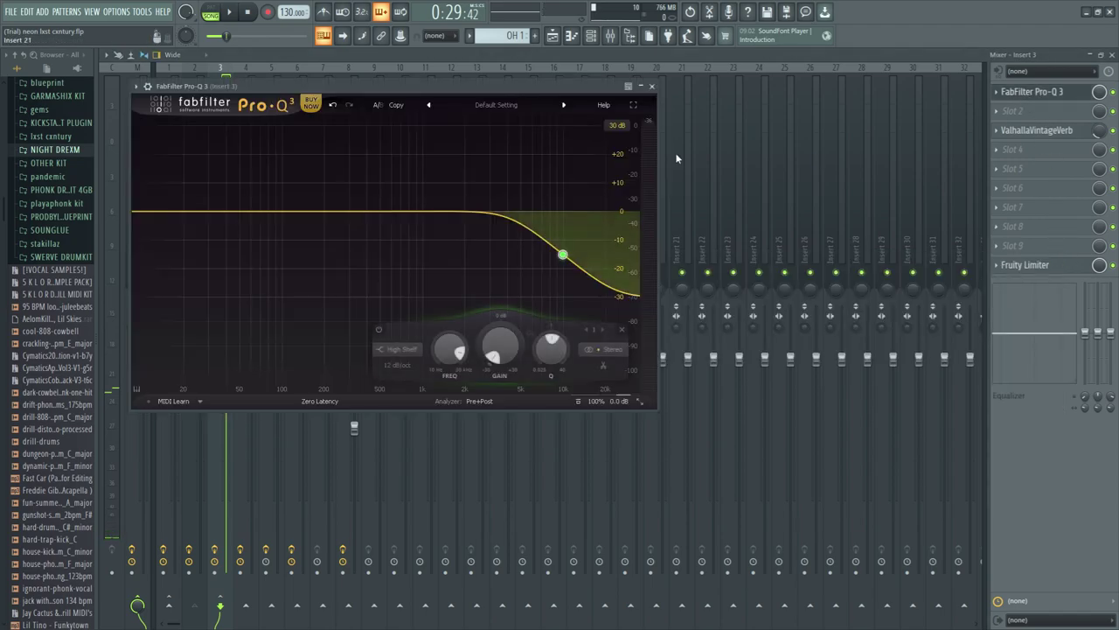
click(652, 86)
click(1016, 133)
click(801, 113)
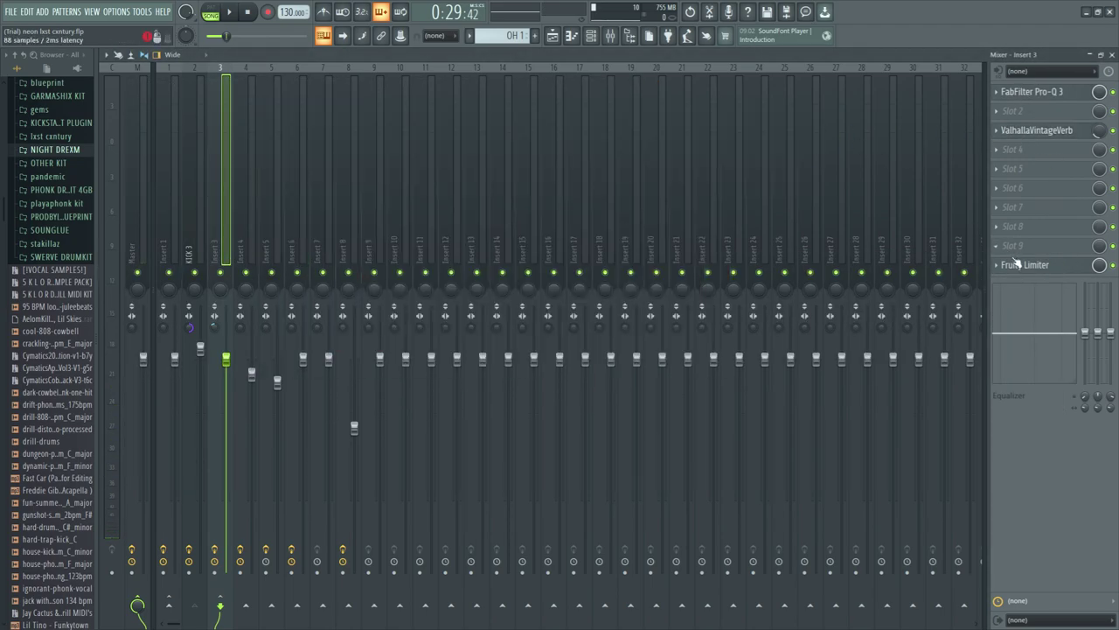
click(1025, 265)
click(595, 78)
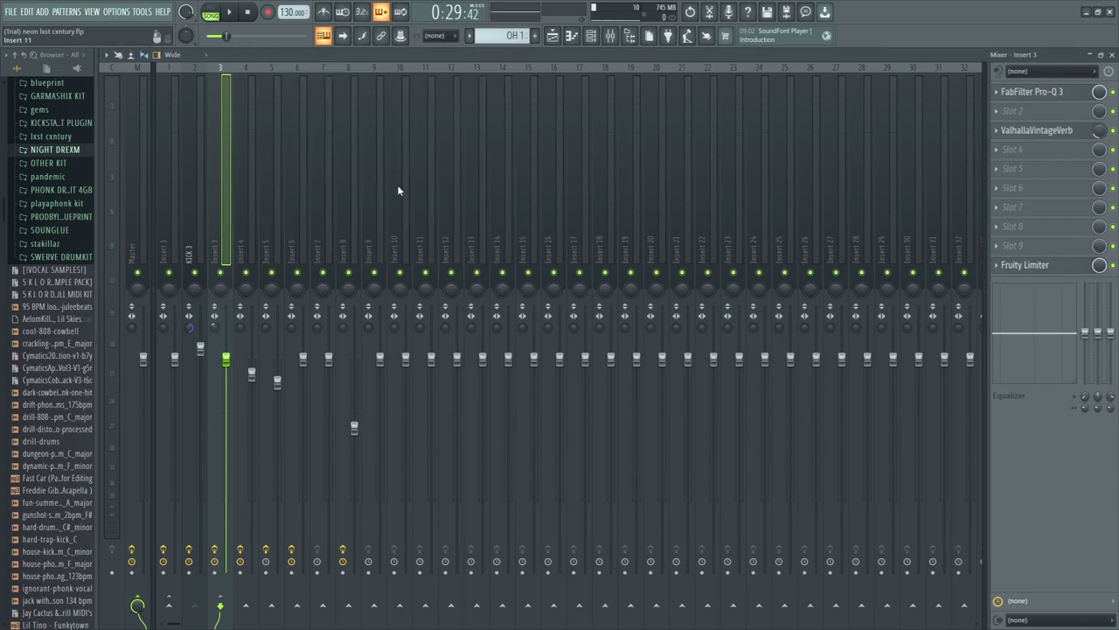
Select mixer Insert 4 and audition its SNARE 20 sound from the channel rack.
click(248, 213)
key(F6)
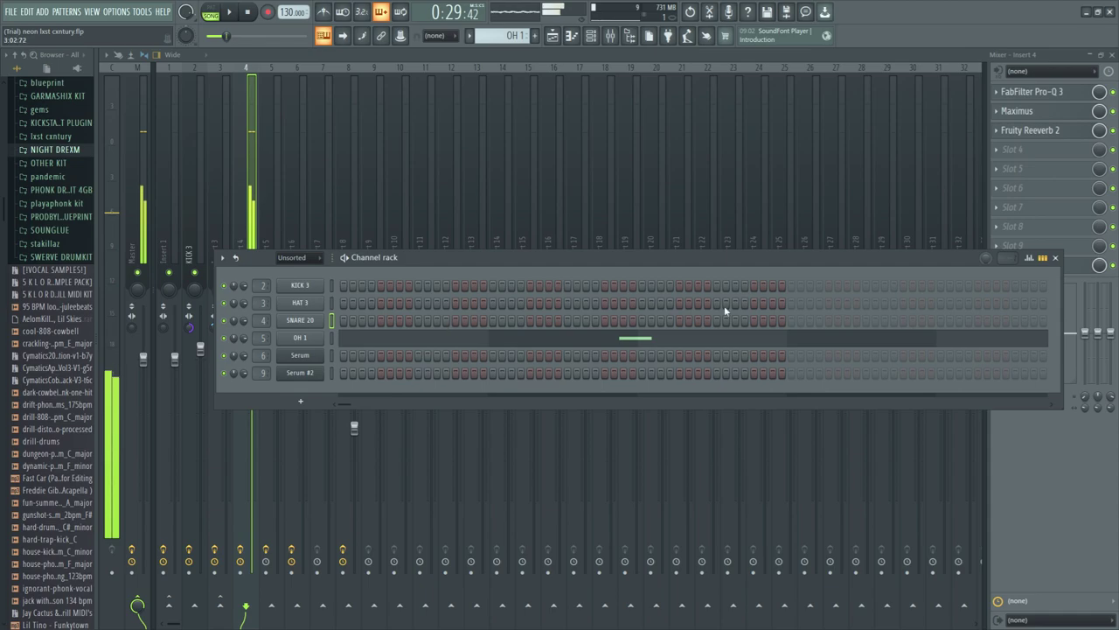
click(1056, 258)
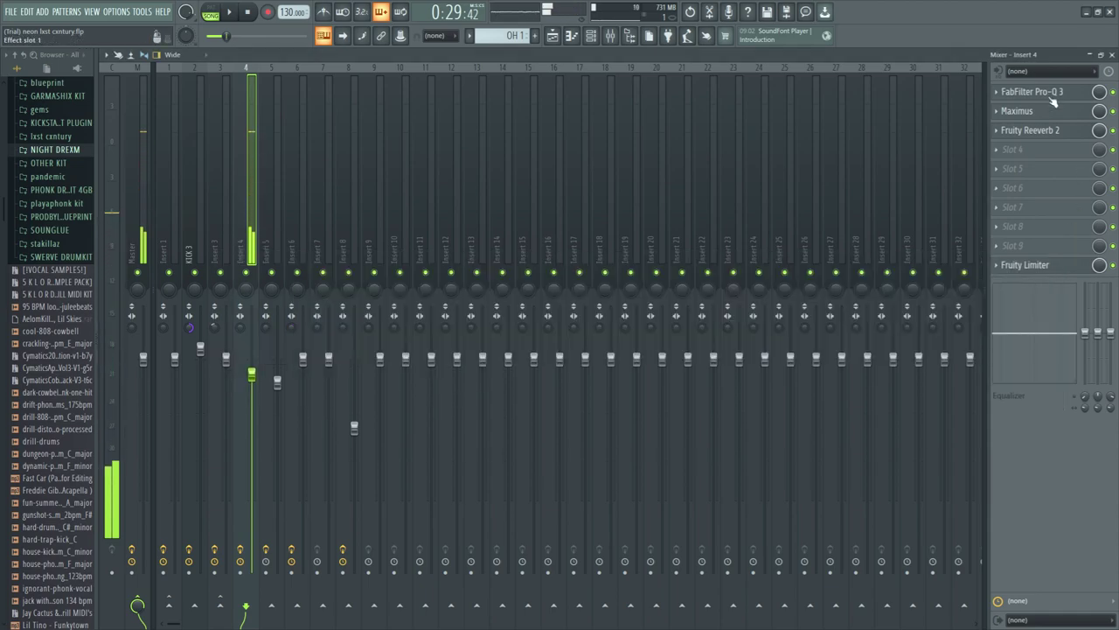
Inspect the FabFilter Pro-Q 3, Maximus, Fruity Reeverb 2 and Fruity Limiter settings on Insert 4.
click(1049, 91)
click(1050, 91)
click(1002, 111)
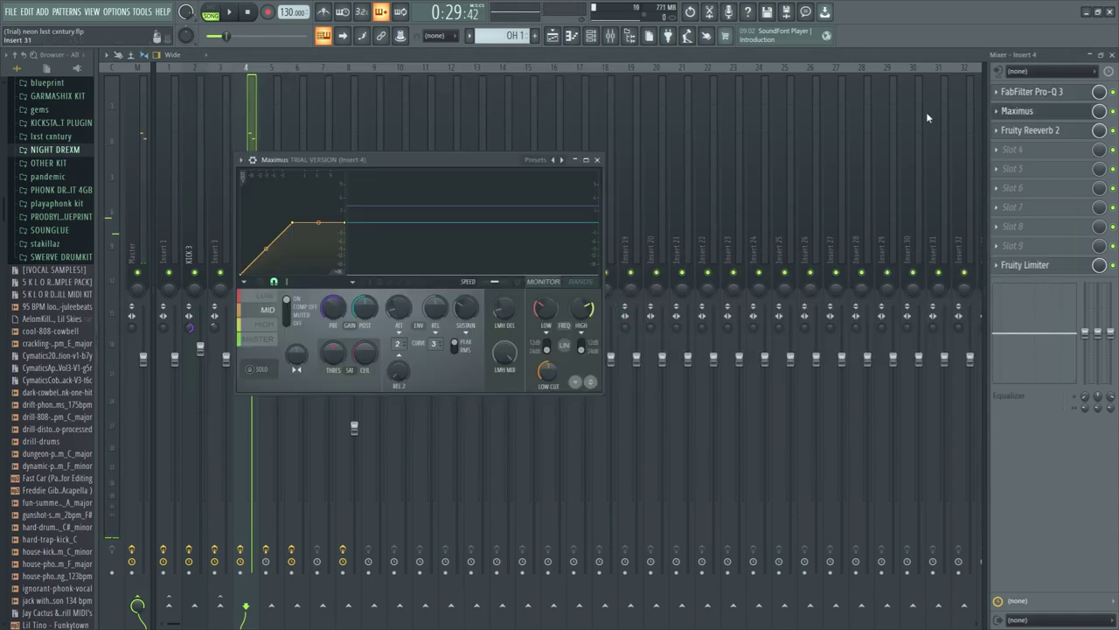
click(597, 160)
click(1028, 130)
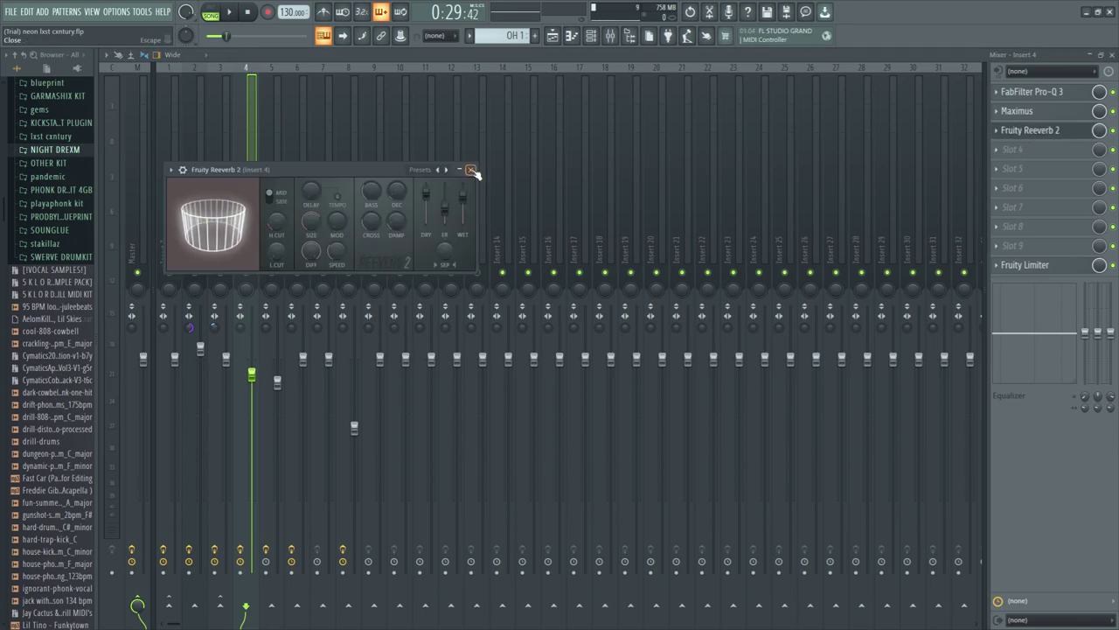
click(473, 168)
click(1015, 265)
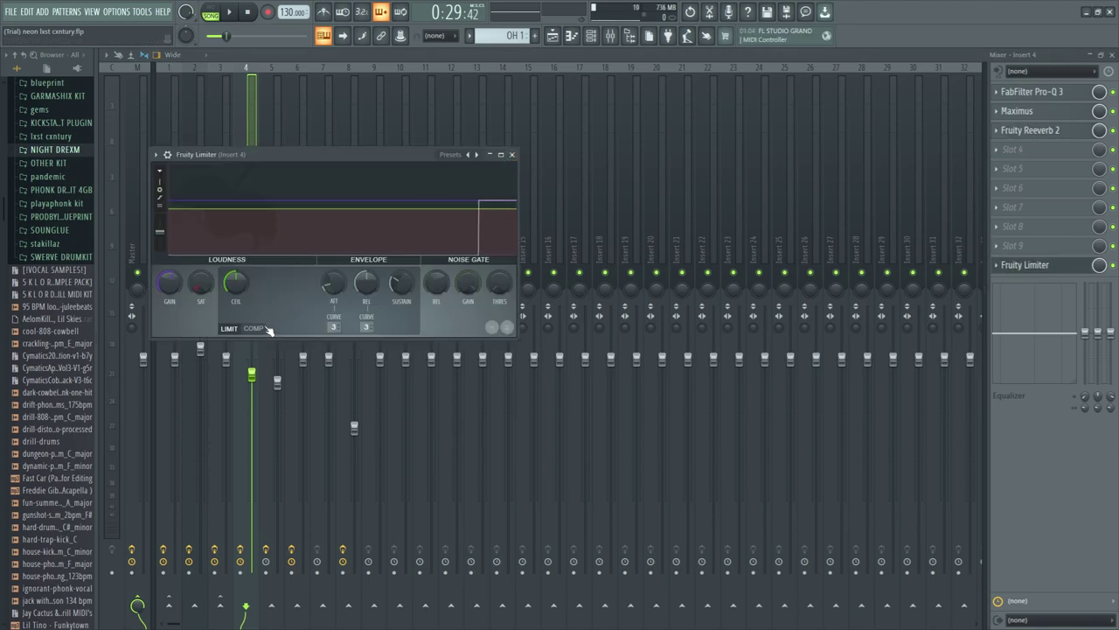
click(511, 154)
Select mixer Insert 5 and review the sampler settings of its OH 1 channel from the channel rack.
click(275, 159)
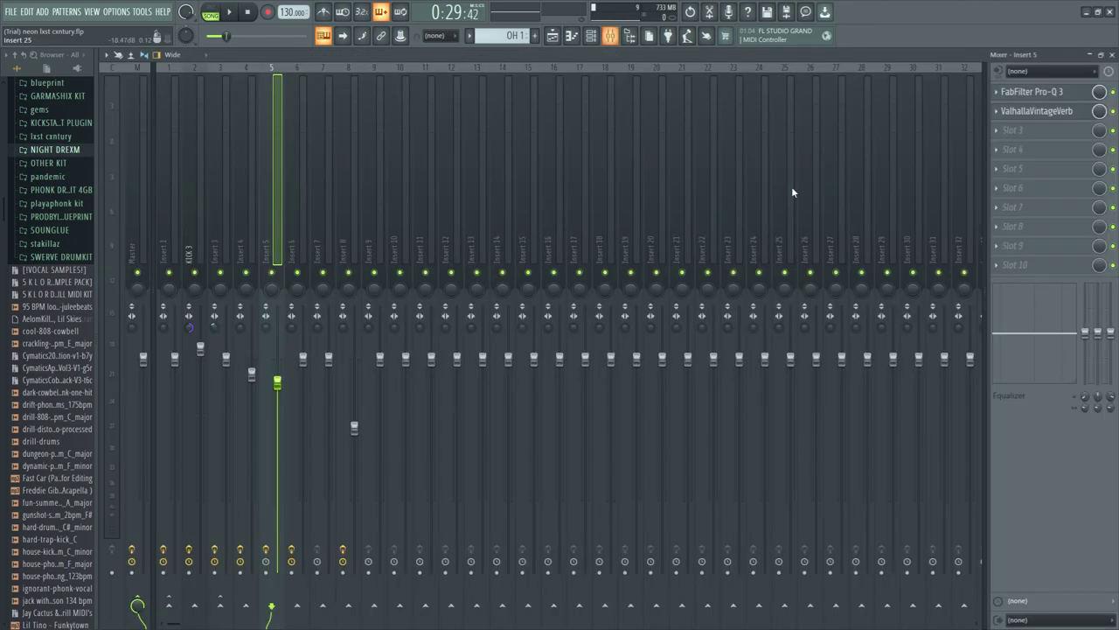
key(F6)
click(322, 340)
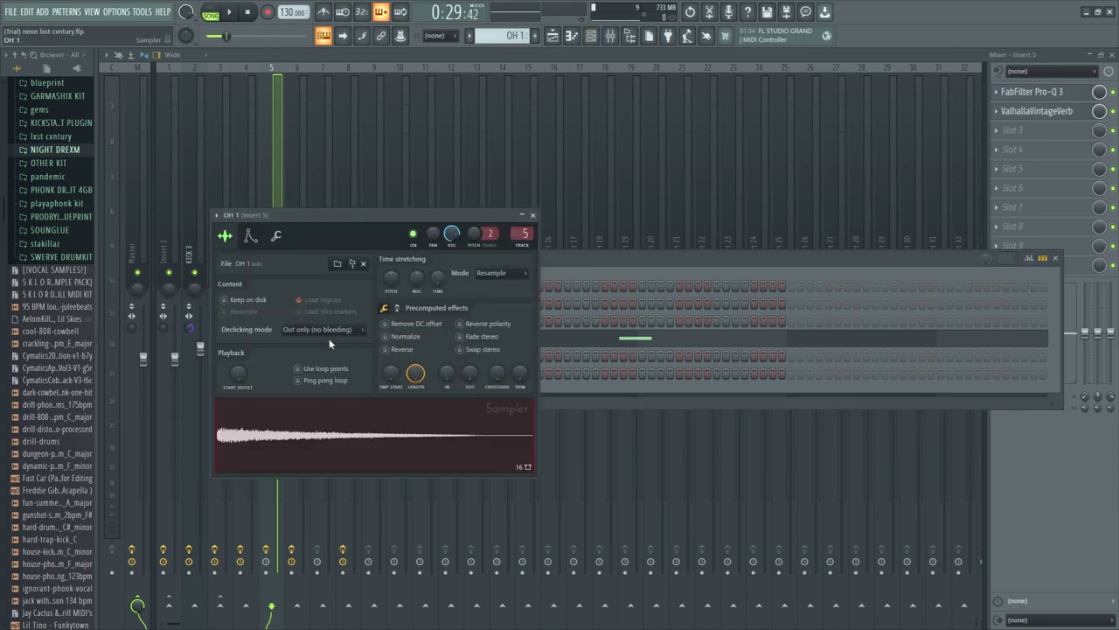
click(533, 215)
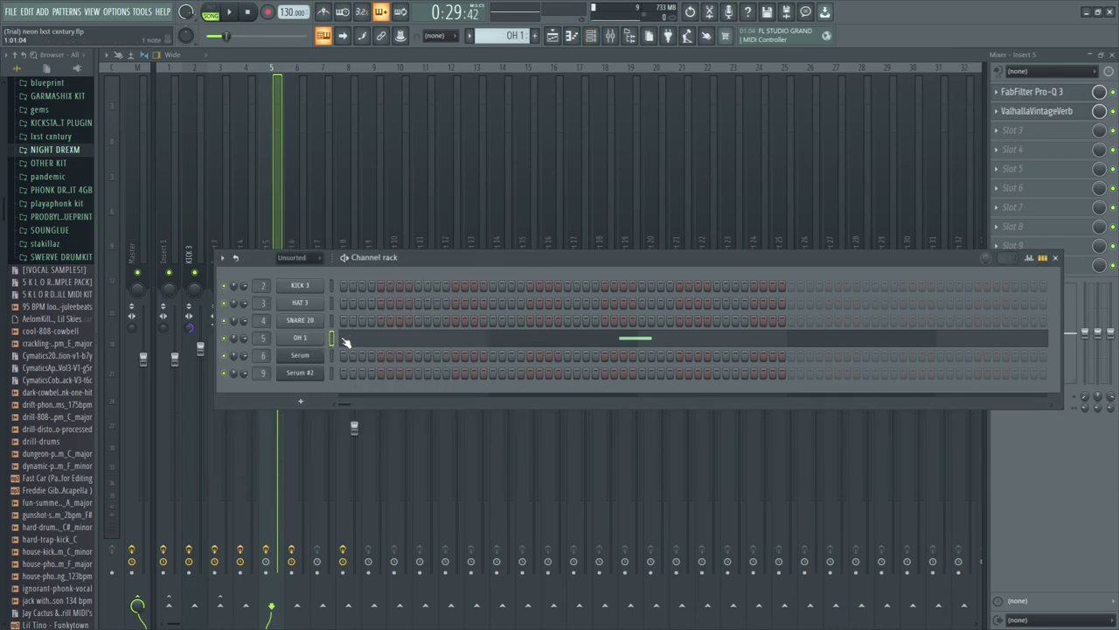
click(1056, 258)
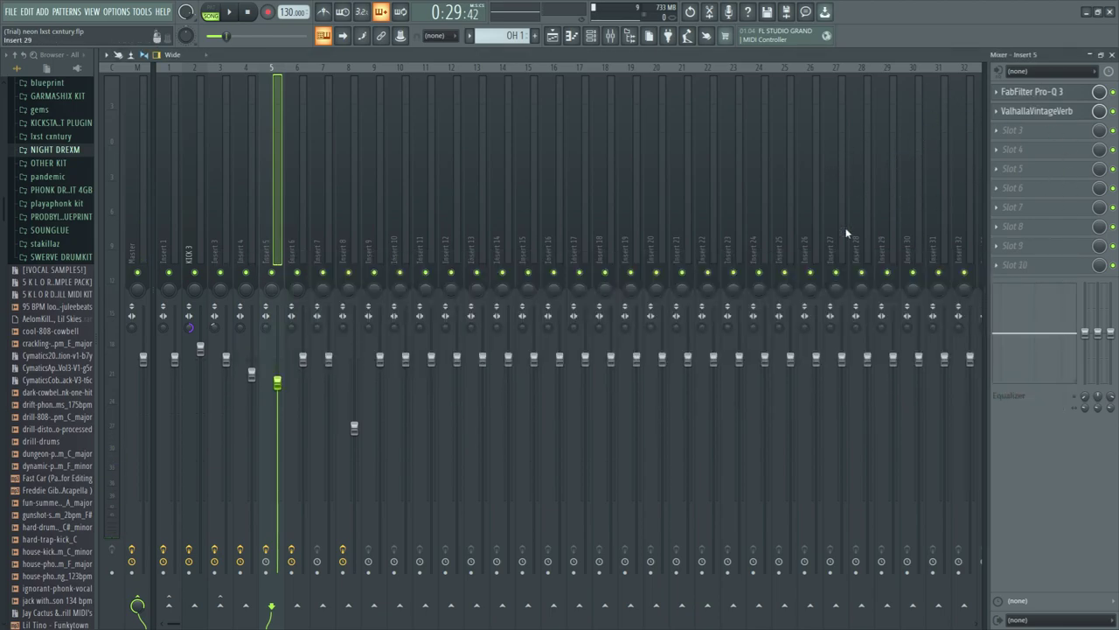
Inspect the FabFilter Pro-Q 3 and ValhallaVintageVerb settings on Insert 5.
click(1032, 92)
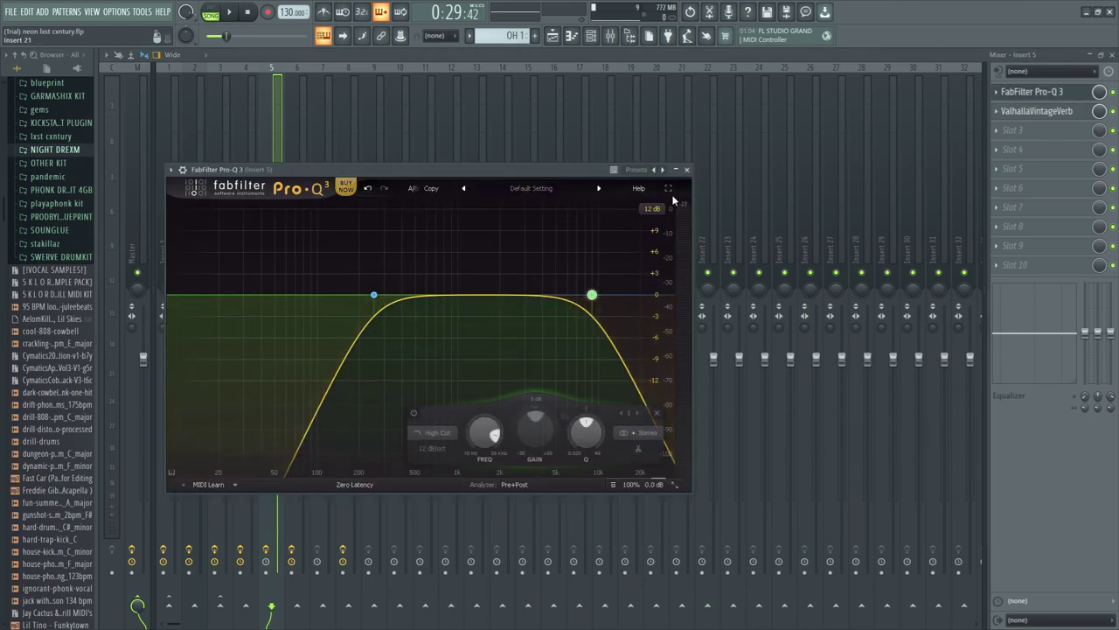
click(692, 175)
click(1023, 119)
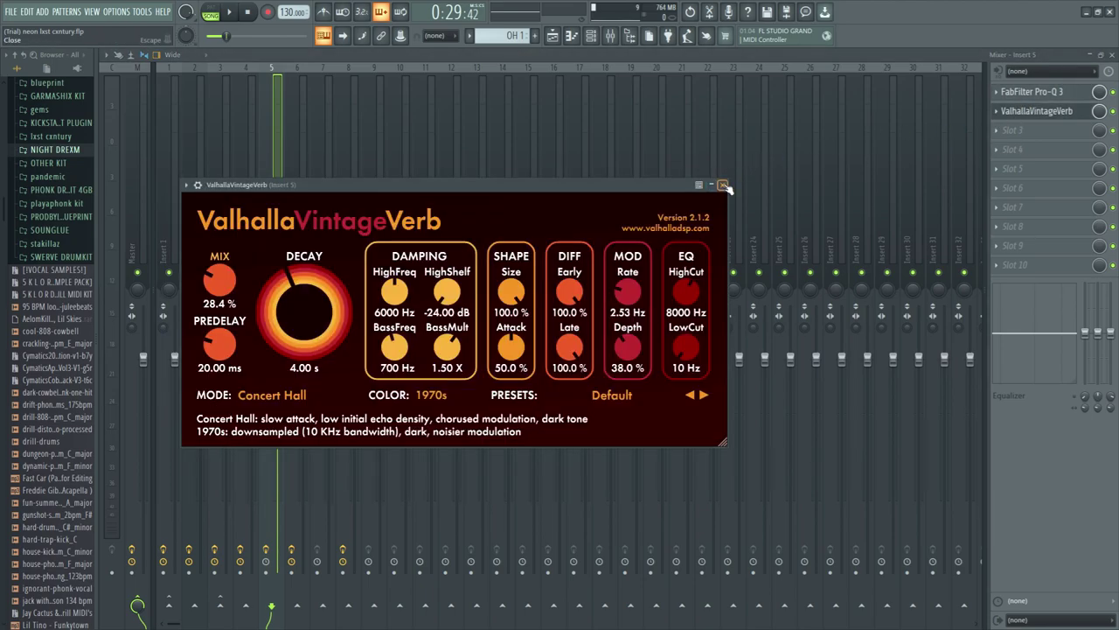
click(719, 187)
Select mixer Insert 6, show its Serum synth and audition the bass patch across the plugin's keyboard.
click(302, 232)
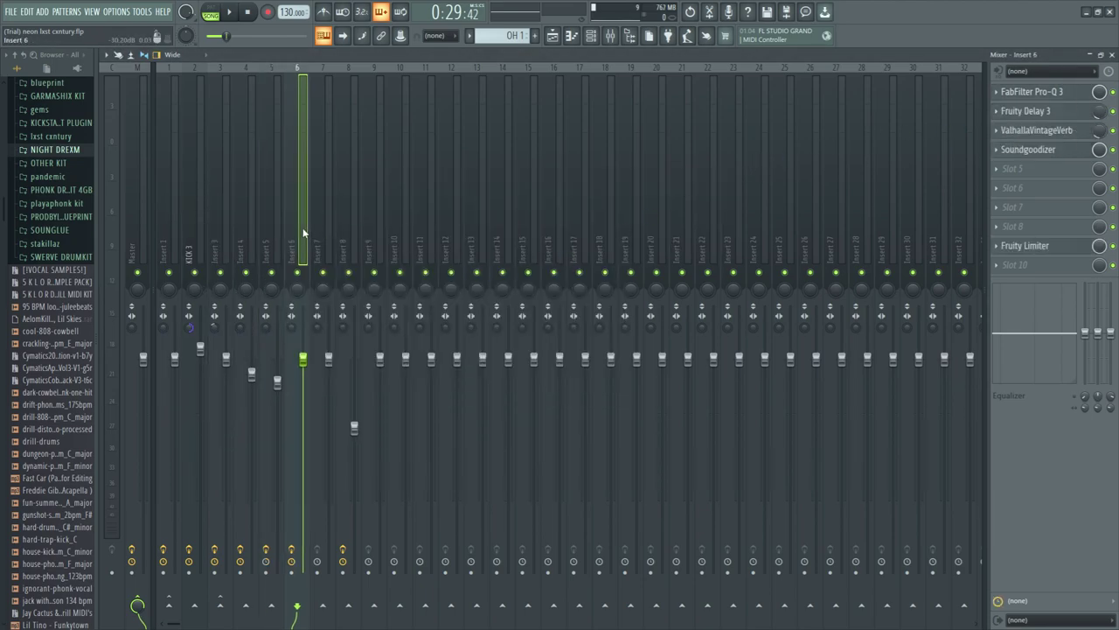
key(F6)
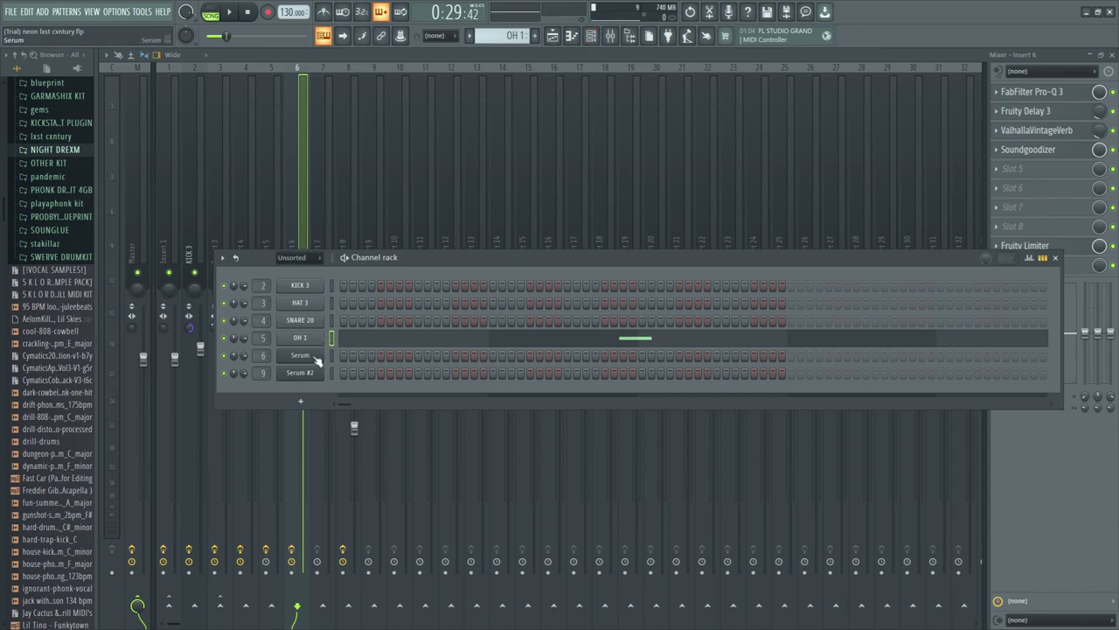
click(313, 355)
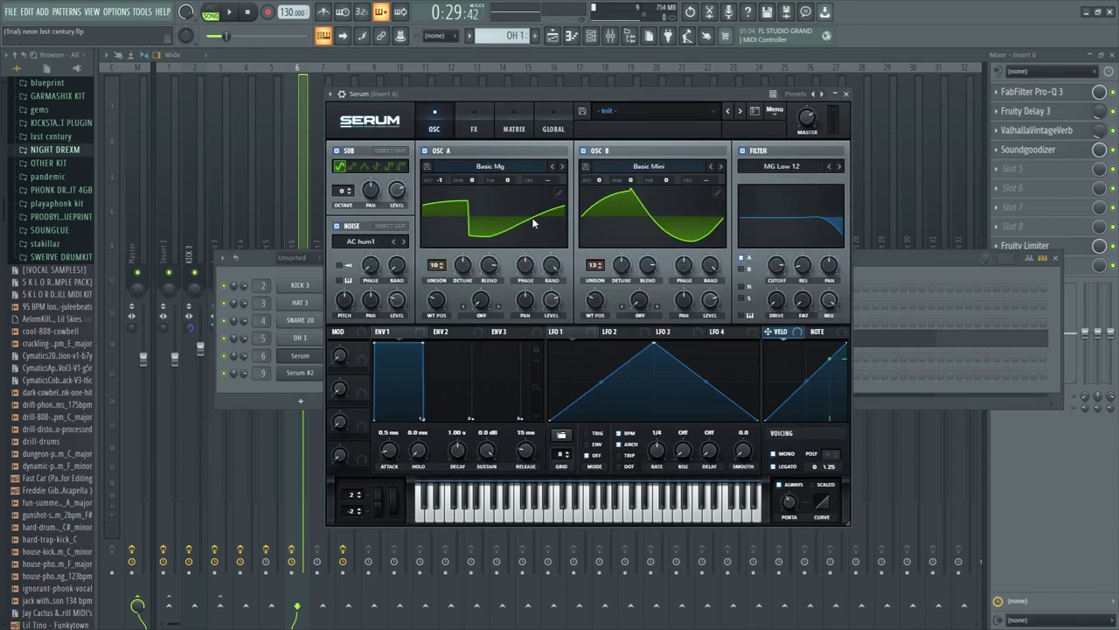
mouse_move(420, 516)
mouse_down()
mouse_move(730, 512)
mouse_move(694, 513)
mouse_up()
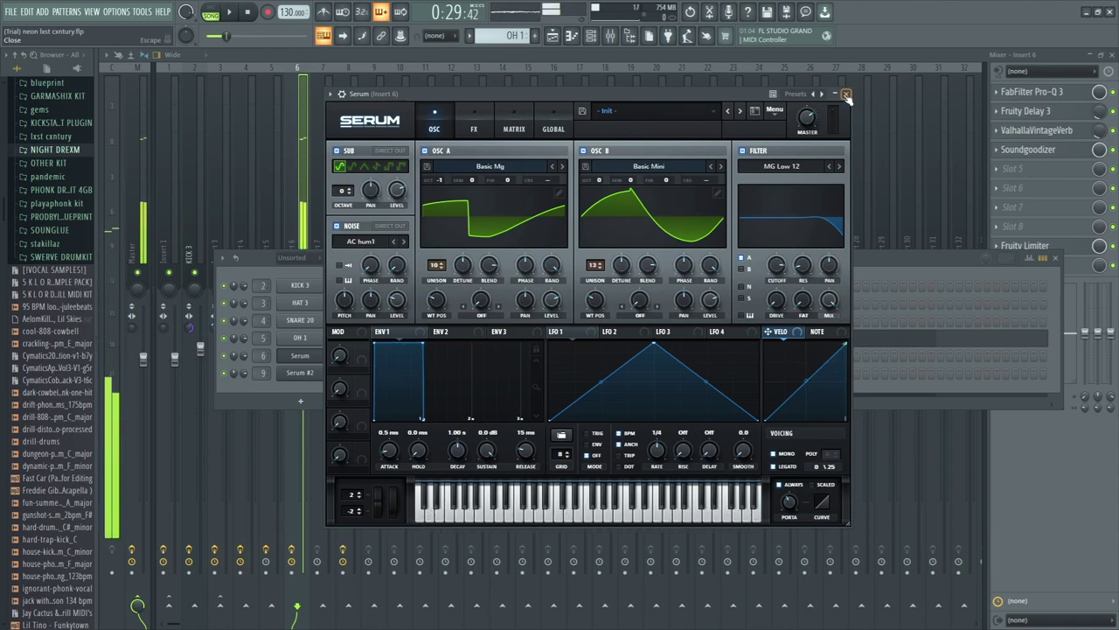
click(846, 94)
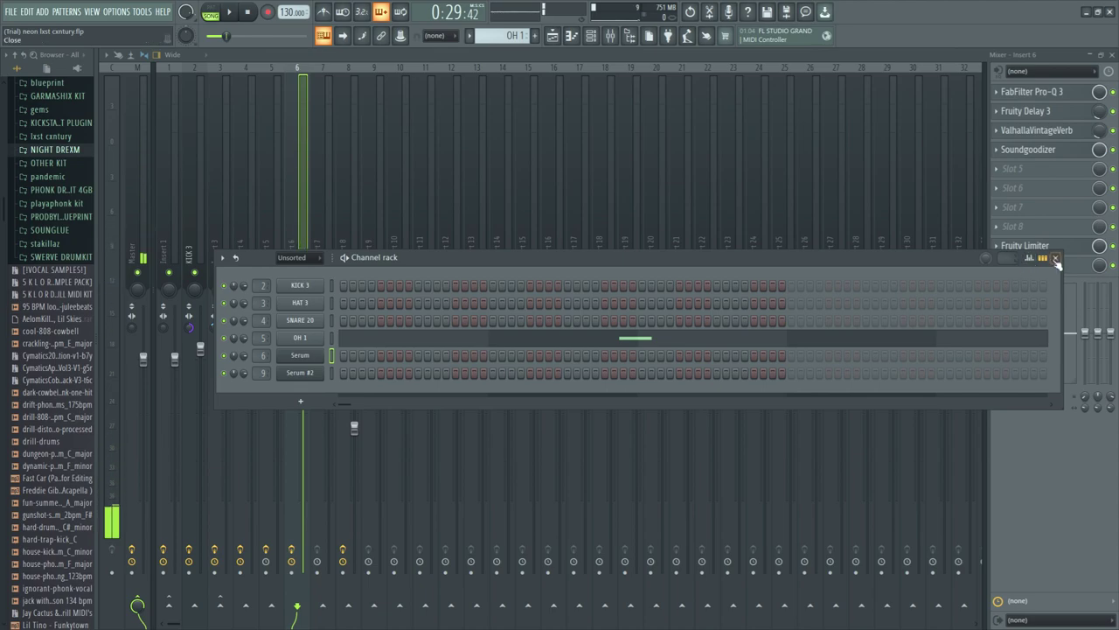
Switch to the Serum pattern, view its notes in the piano roll and play them in pattern mode, then return to song mode.
scroll(503, 35, down, 1)
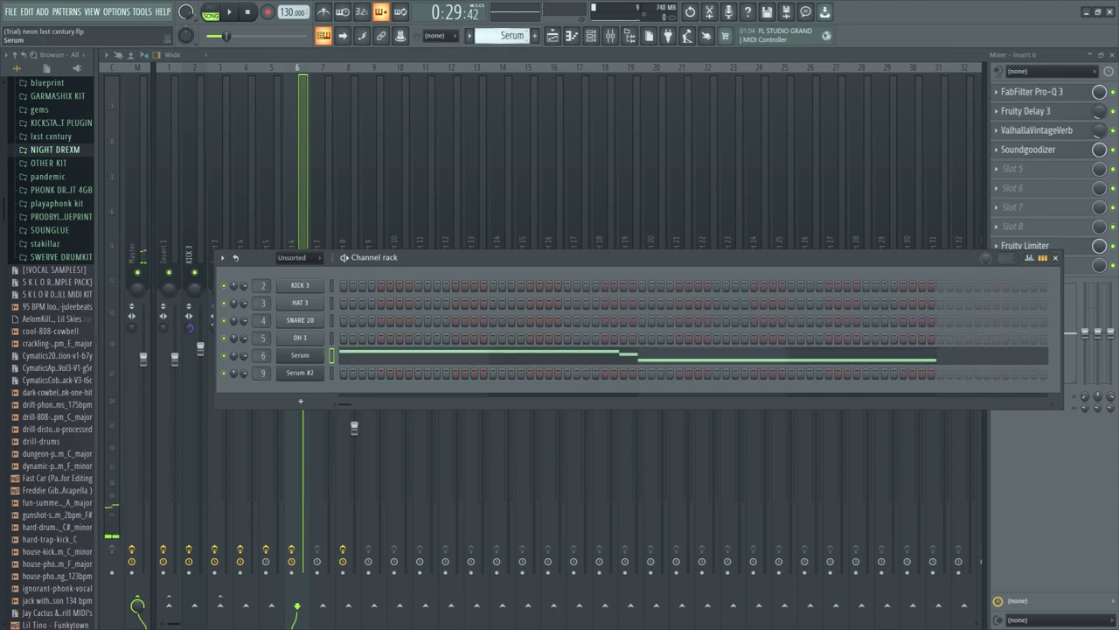
click(483, 359)
key(space)
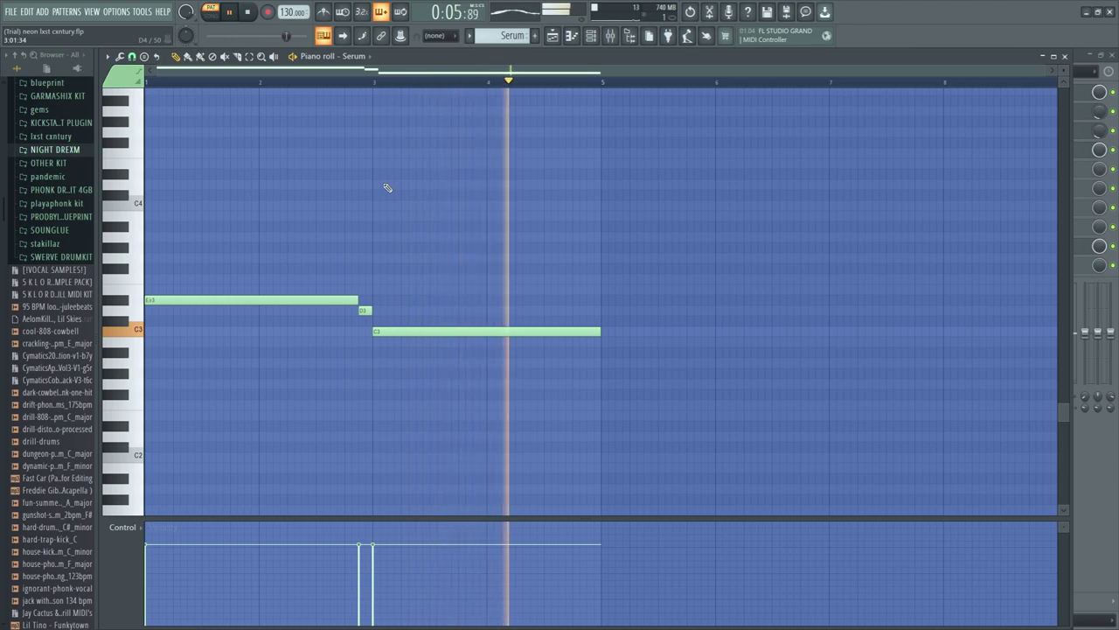
key(space)
key(l)
click(1065, 56)
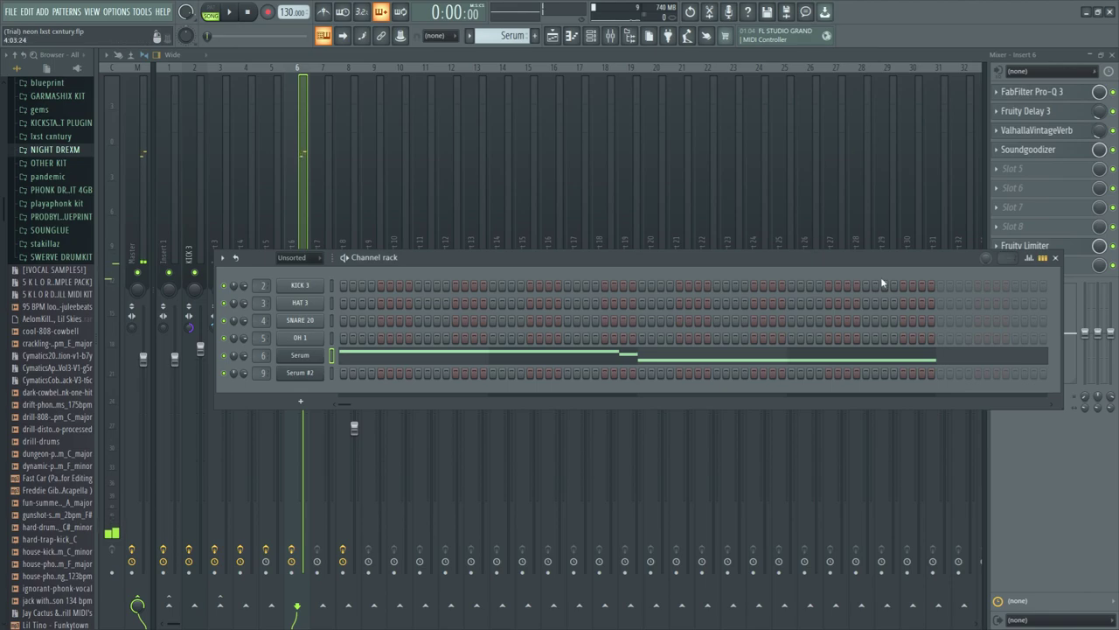
click(1057, 260)
Inspect the FabFilter Pro-Q 3, Fruity Delay 3, ValhallaVintageVerb, Soundgoodizer and Fruity Limiter settings on Insert 6.
click(1036, 93)
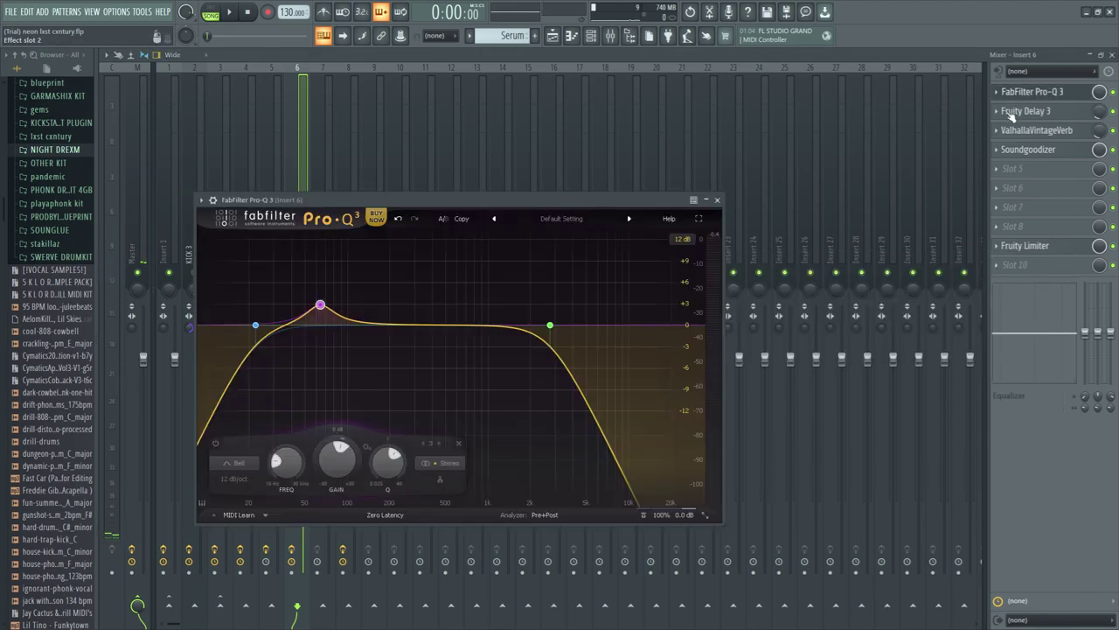
click(718, 200)
click(1028, 111)
click(644, 215)
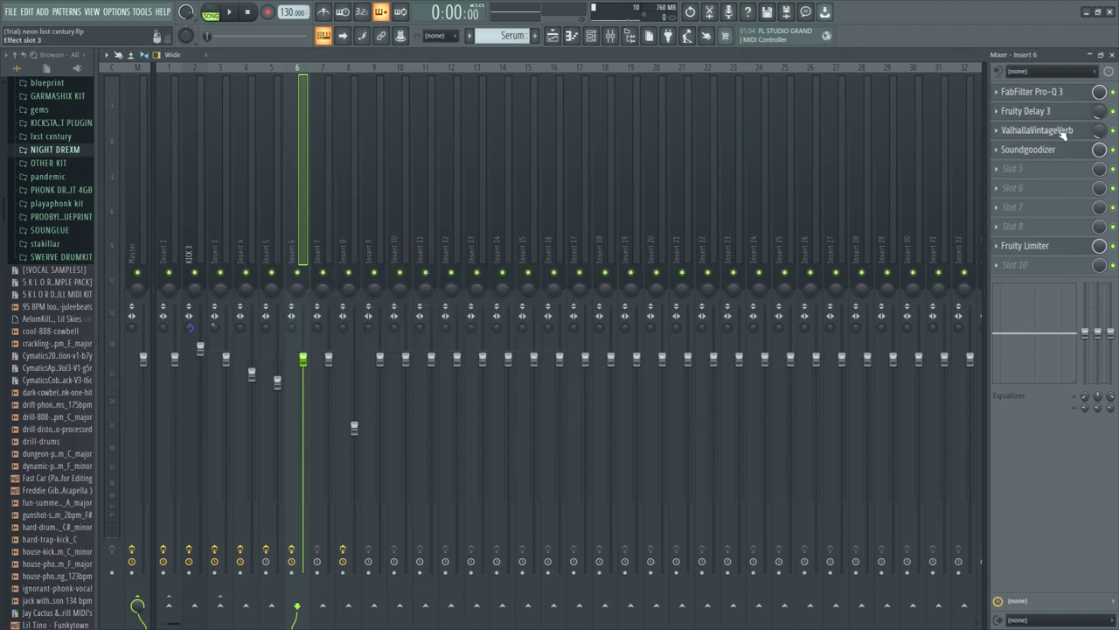
click(1037, 130)
click(636, 112)
click(1028, 150)
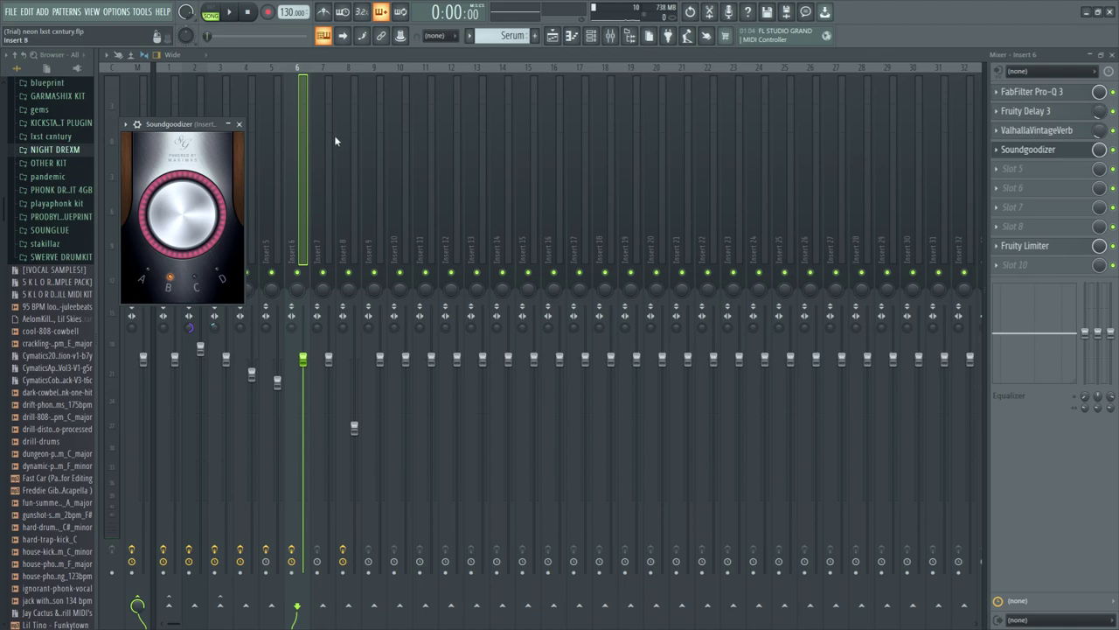
click(382, 148)
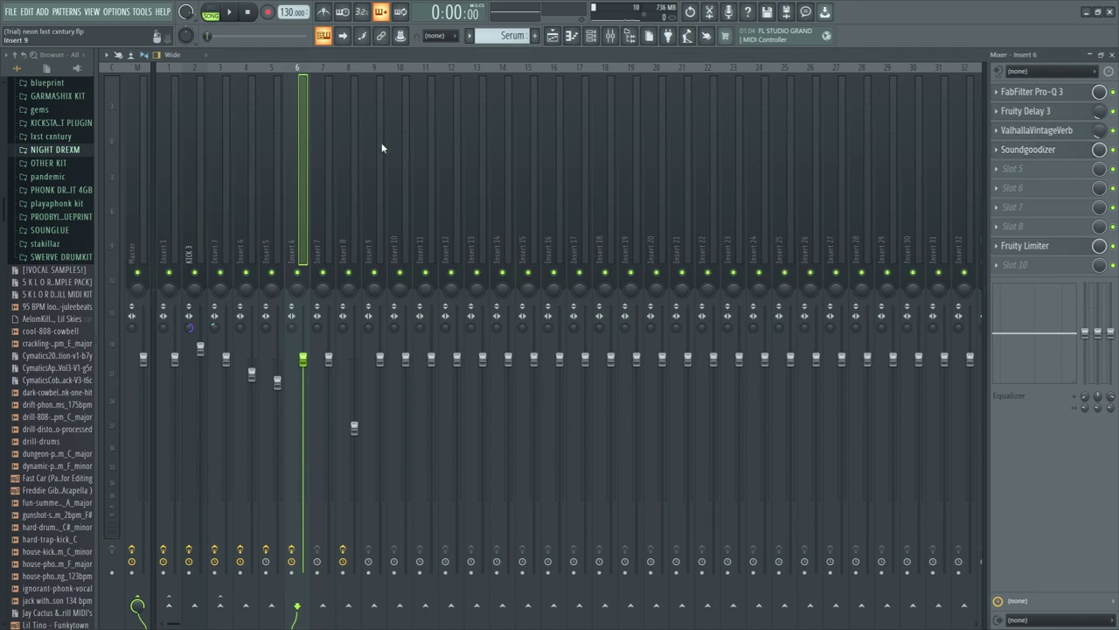
click(1015, 247)
click(275, 374)
click(299, 374)
click(557, 199)
Check the effect slots of mixer Insert 7 and Insert 8, and show the channel rack.
click(333, 164)
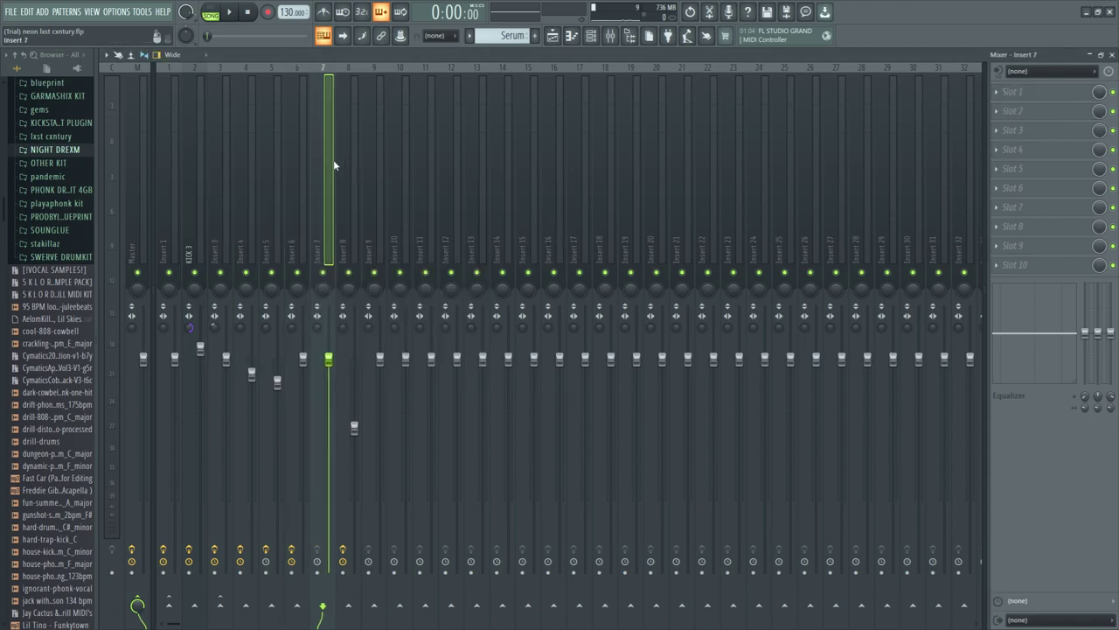
click(355, 219)
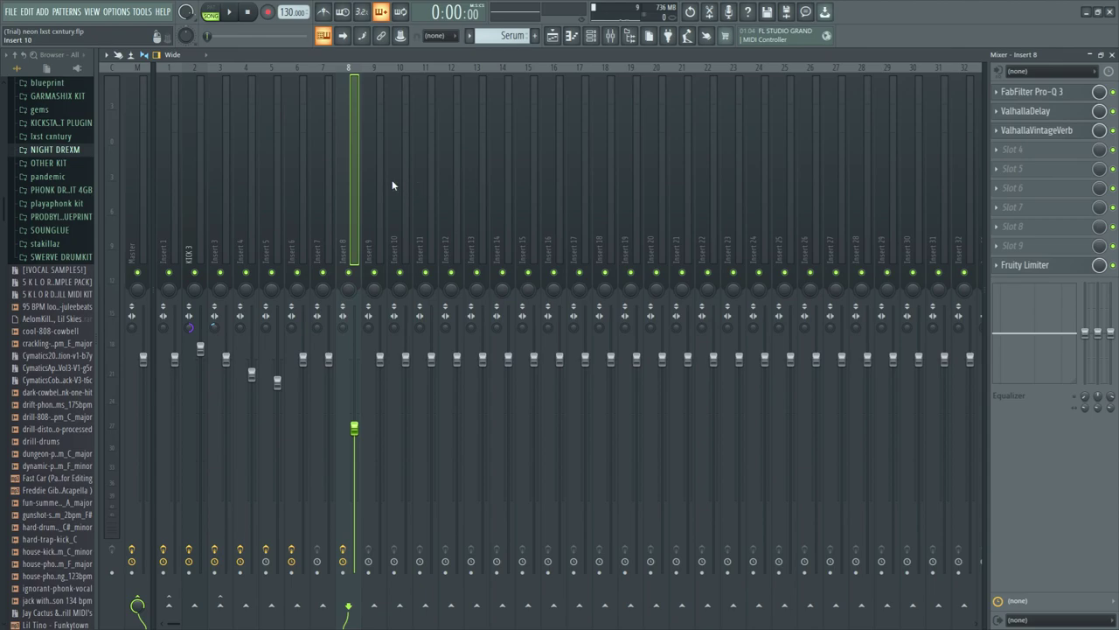
key(F6)
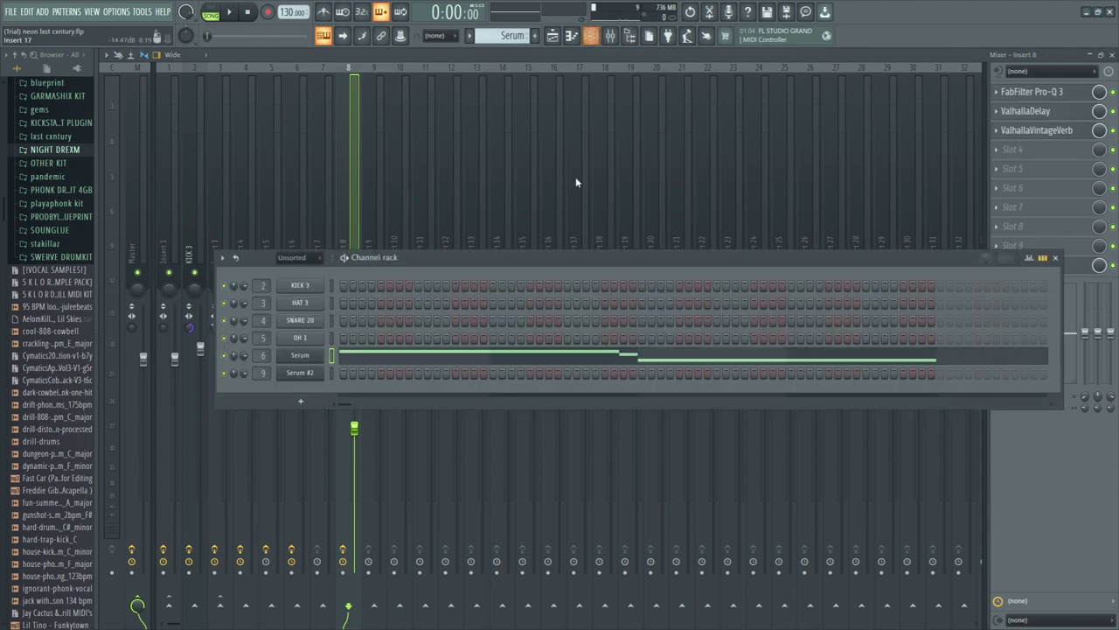
Switch to the KICK 3 pattern, show its notes in the piano roll and play it in pattern mode.
scroll(503, 35, up, 4)
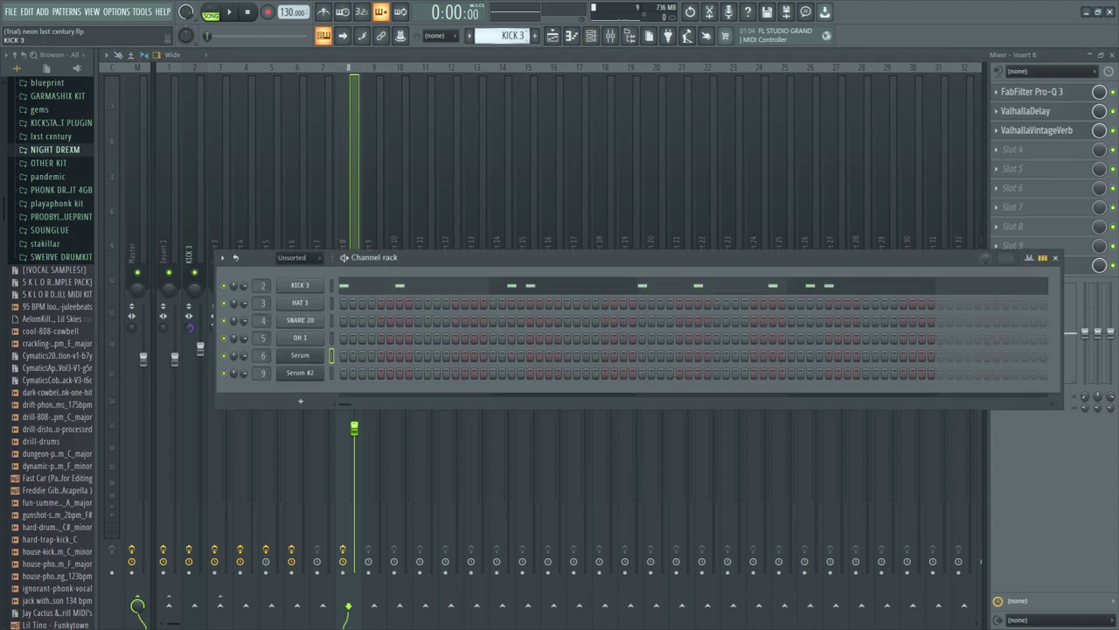
key(F7)
scroll(402, 182, up, 5)
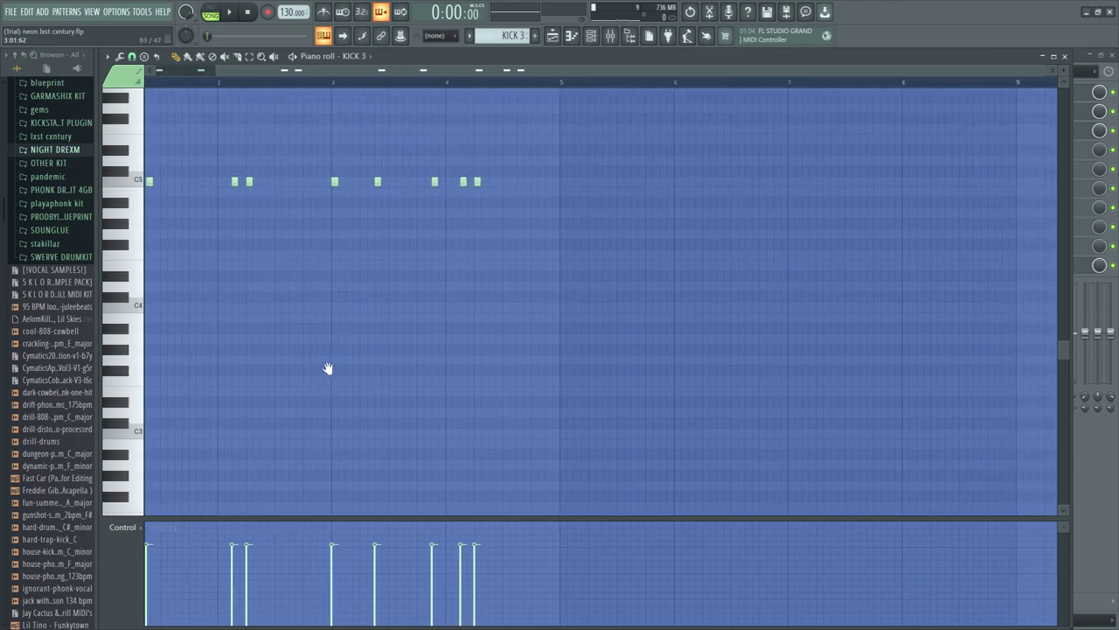
key(space)
click(210, 12)
key(space)
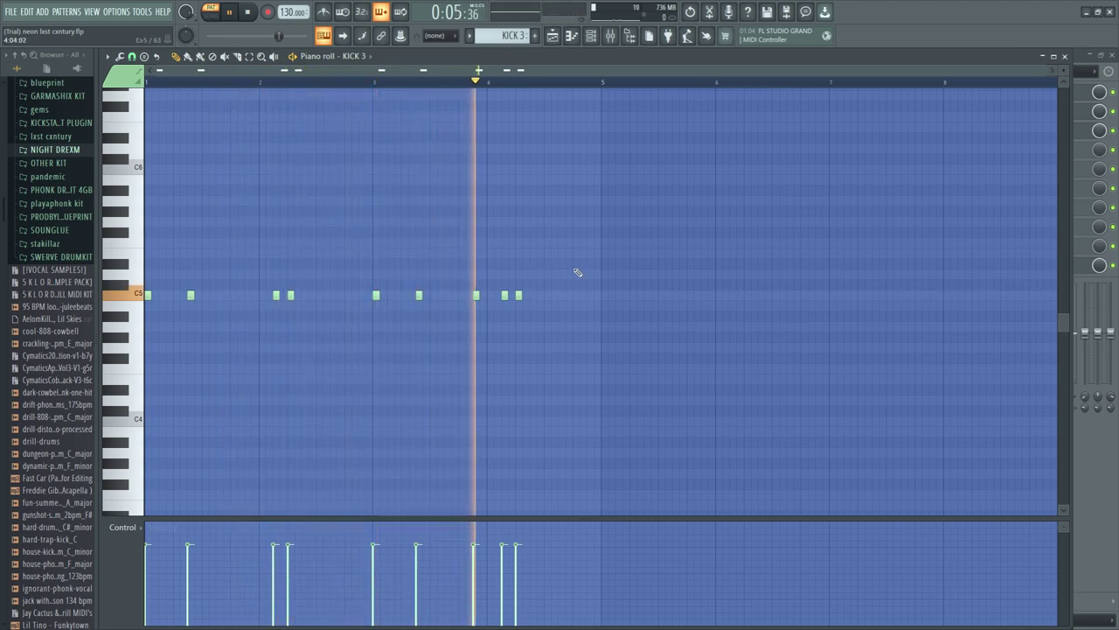
key(space)
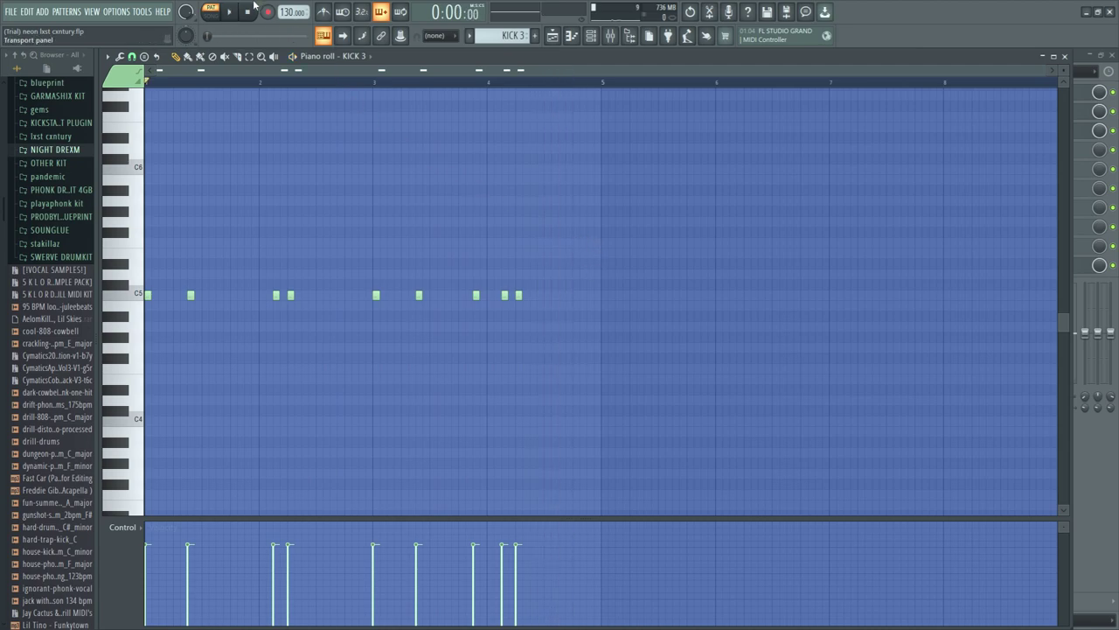
Switch through the SNARE 20, OH 1 and Serum patterns and play each one in pattern mode.
key(space)
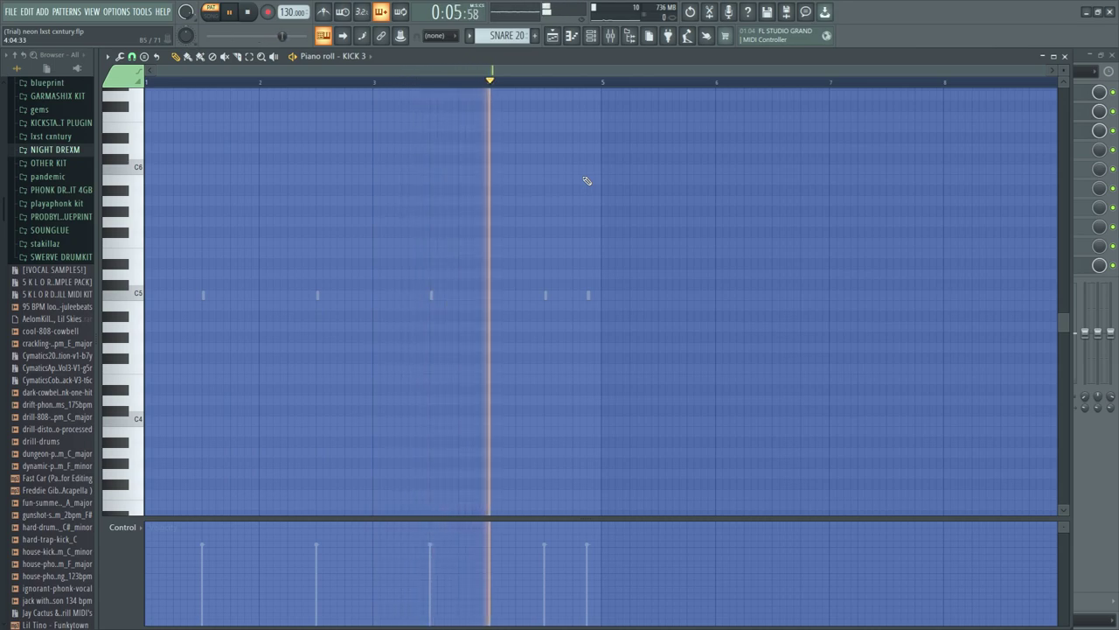
key(space)
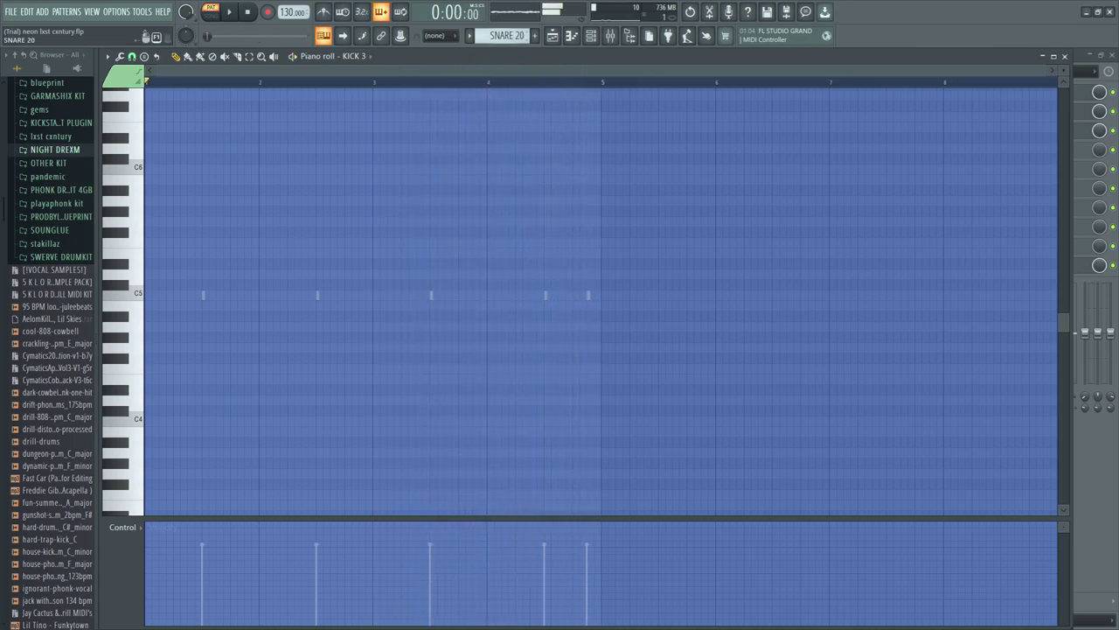
key(space)
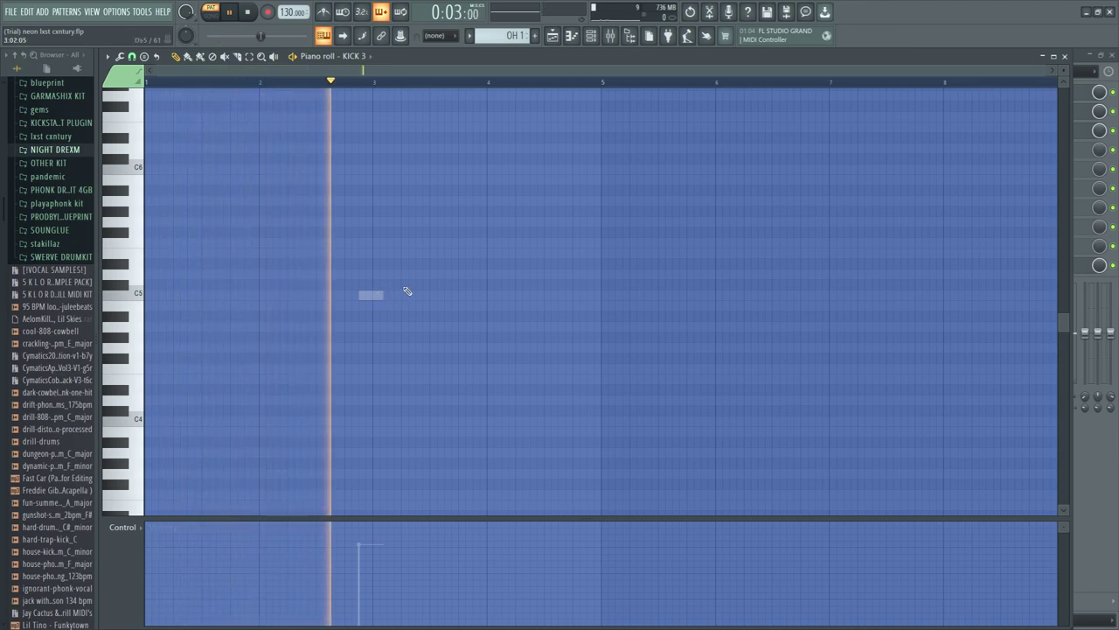
key(space)
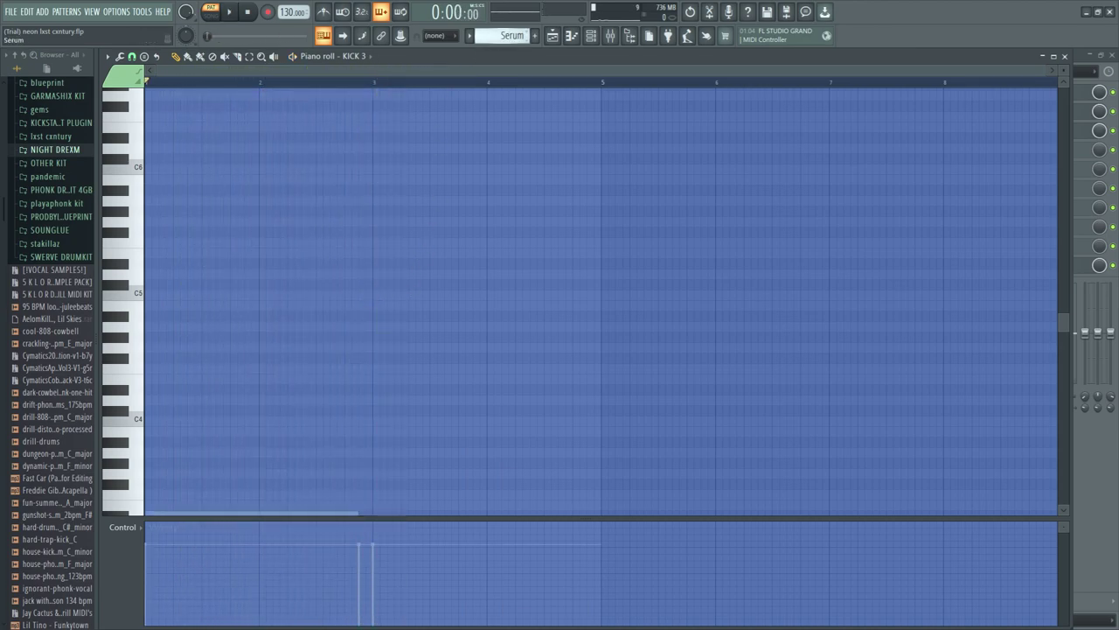
scroll(520, 205, down, 5)
key(space)
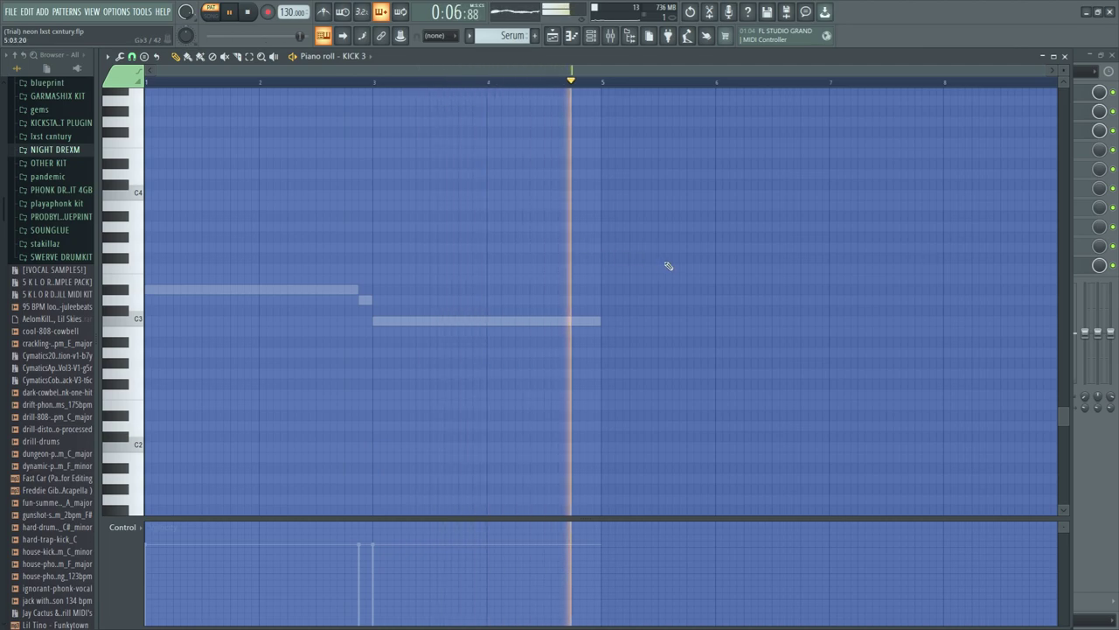
Return to the playlist and play Track 2's pattern clips soloed from bar 17.
click(1066, 55)
click(1112, 55)
click(1055, 259)
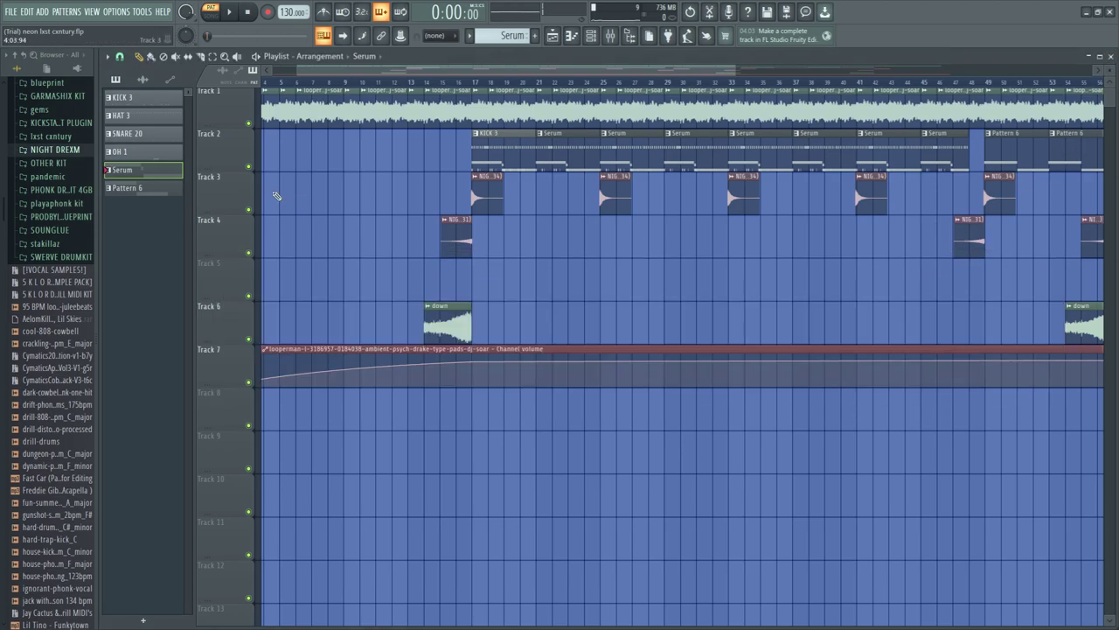
right_click(249, 168)
key(space)
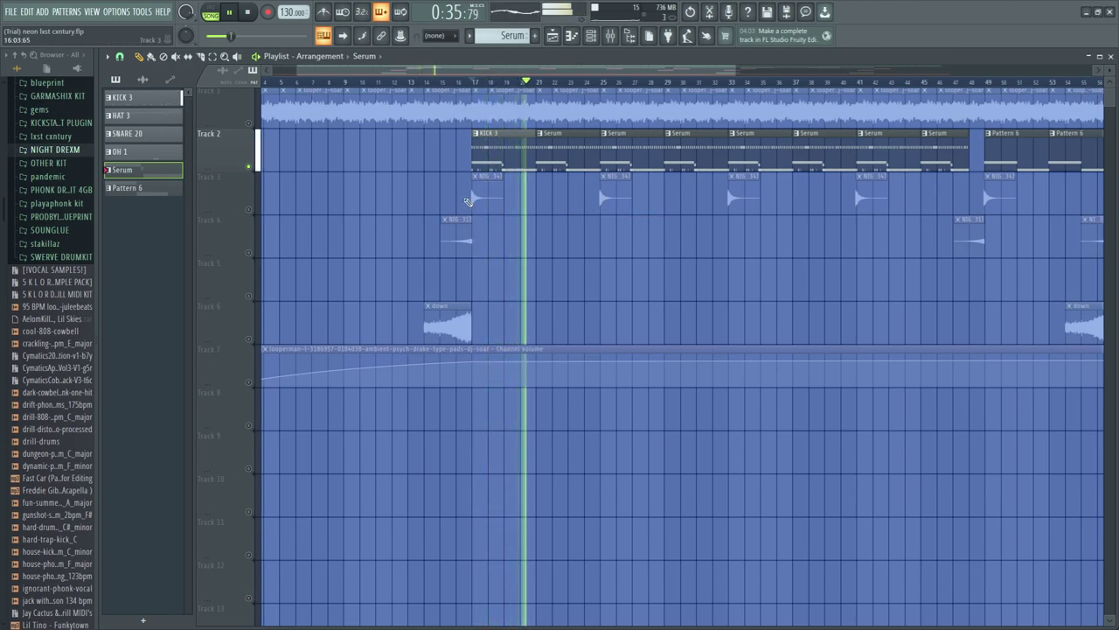
key(space)
right_click(250, 169)
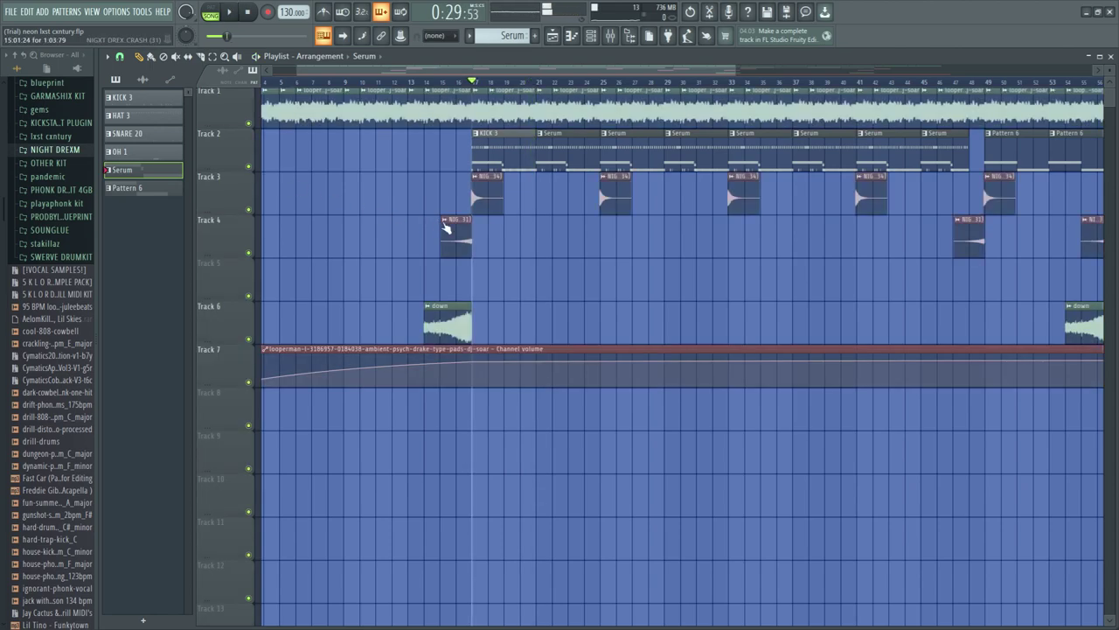
Solo Tracks 3 and 4 and play their NIGXT DREXM CRASH clips leading into bar 17.
scroll(516, 224, up, 3)
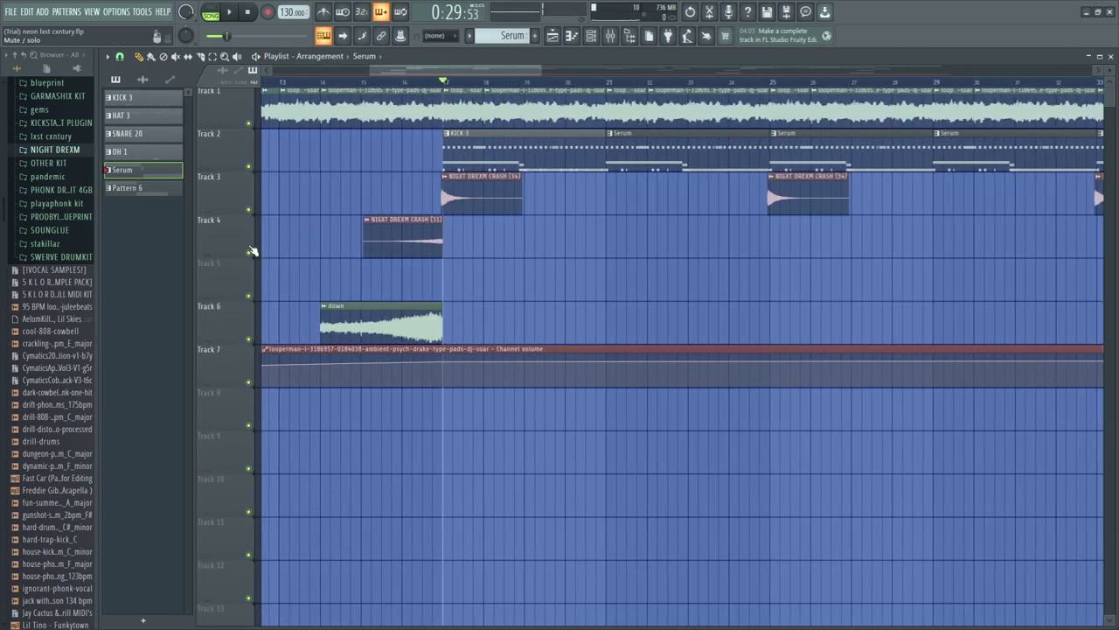
right_click(246, 250)
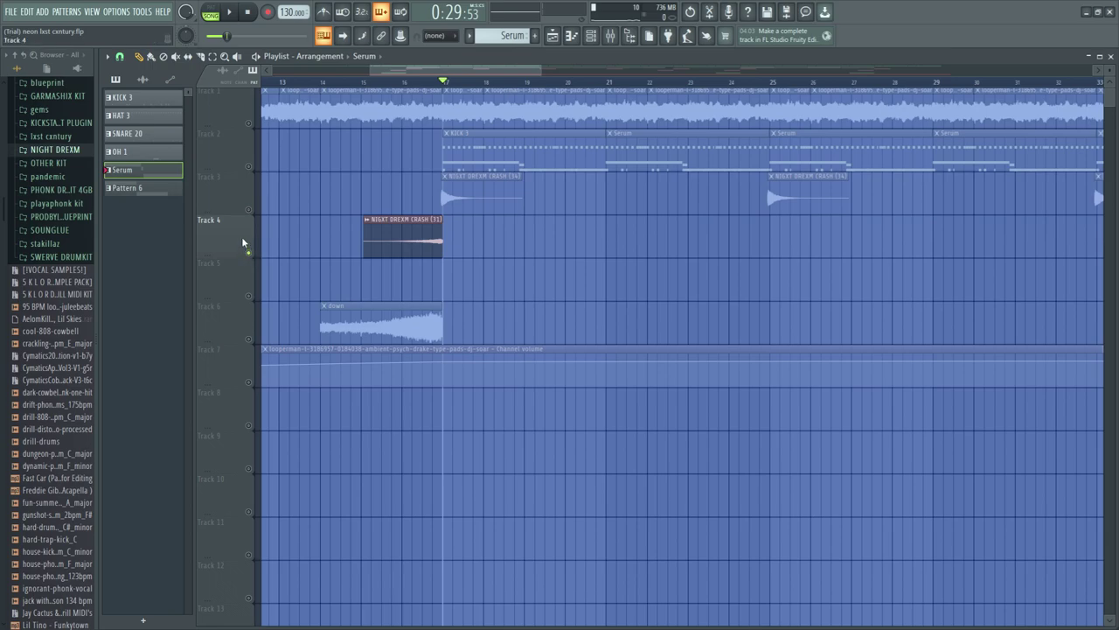
click(249, 211)
scroll(450, 190, left, 3)
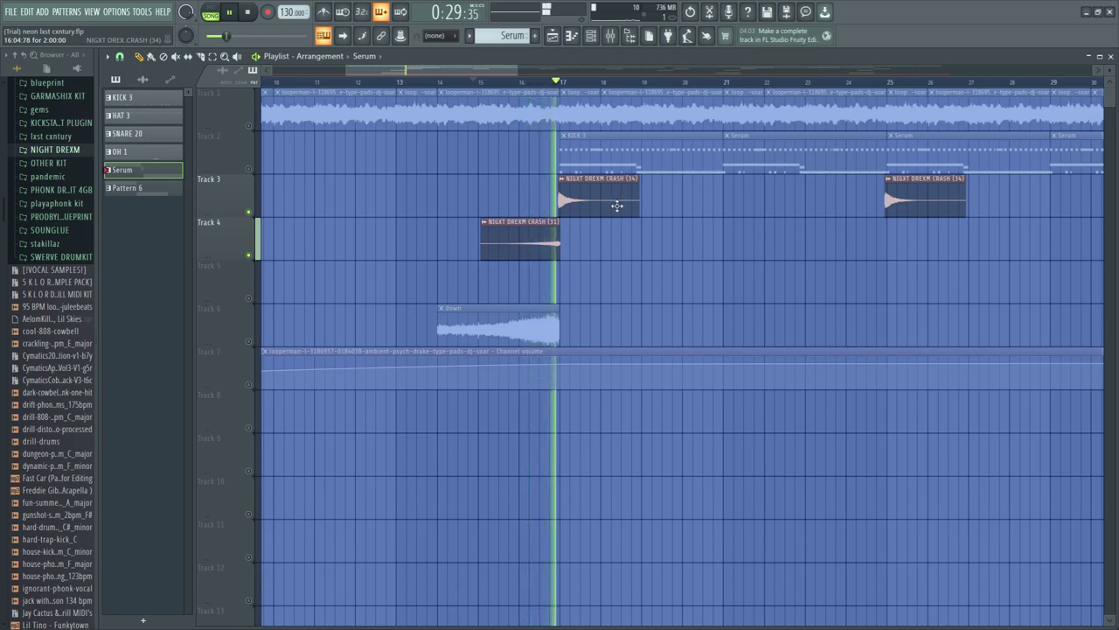
key(space)
click(248, 211)
right_click(248, 167)
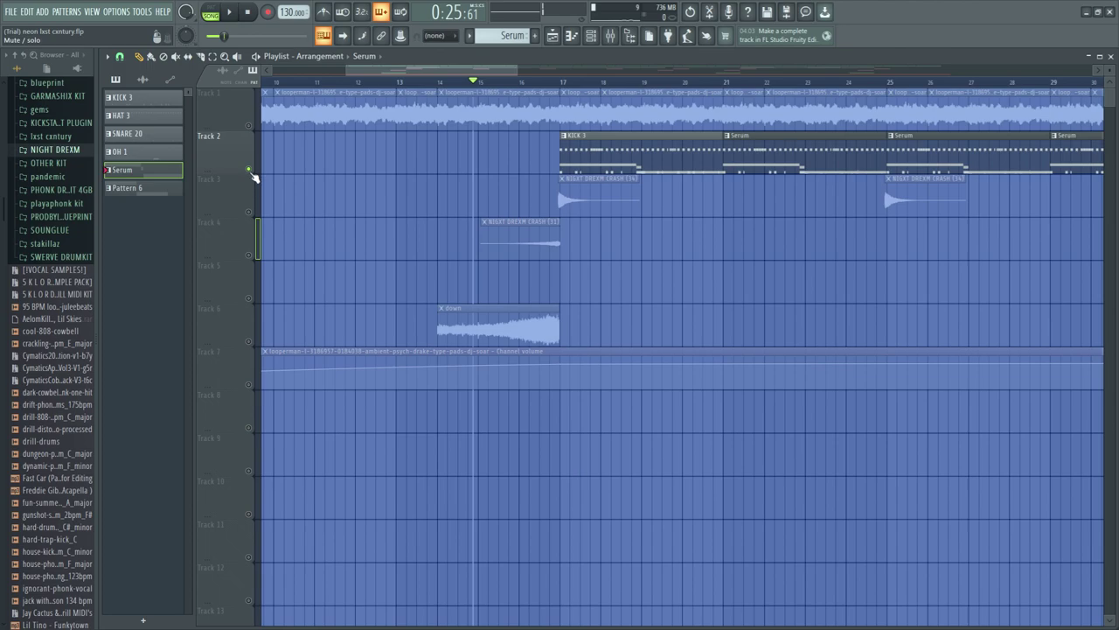
Restore all playlist tracks and inspect the FabFilter Pro-Q 3 and ValhallaDelay settings on mixer Insert 8.
scroll(599, 231, up, 3)
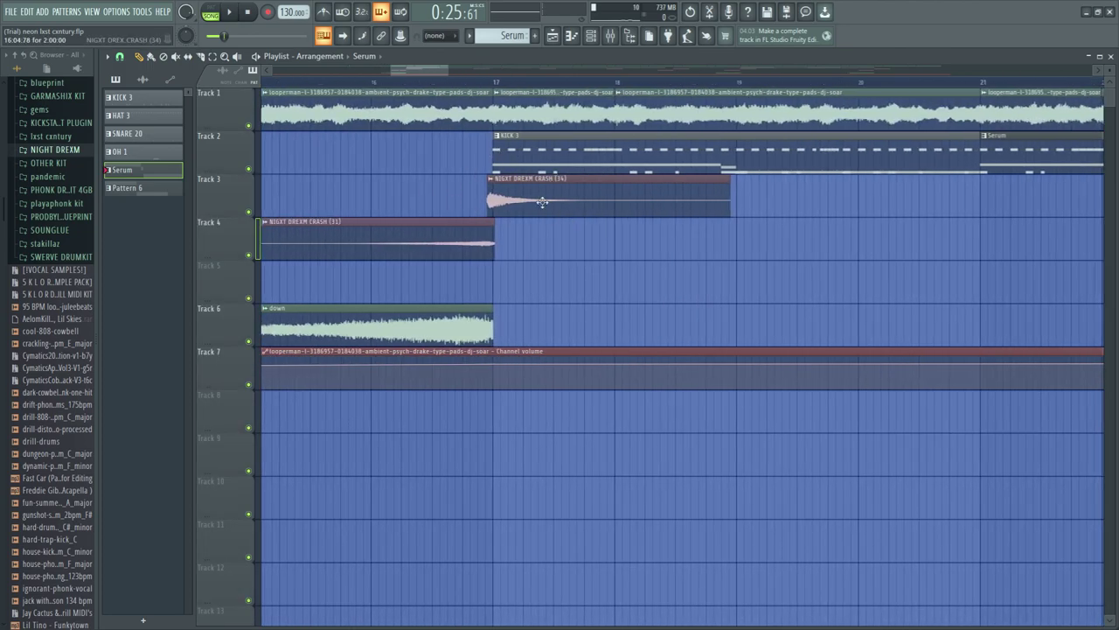
scroll(481, 201, up, 2)
key(F6)
key(F6)
key(F9)
click(996, 92)
click(1015, 91)
click(1014, 91)
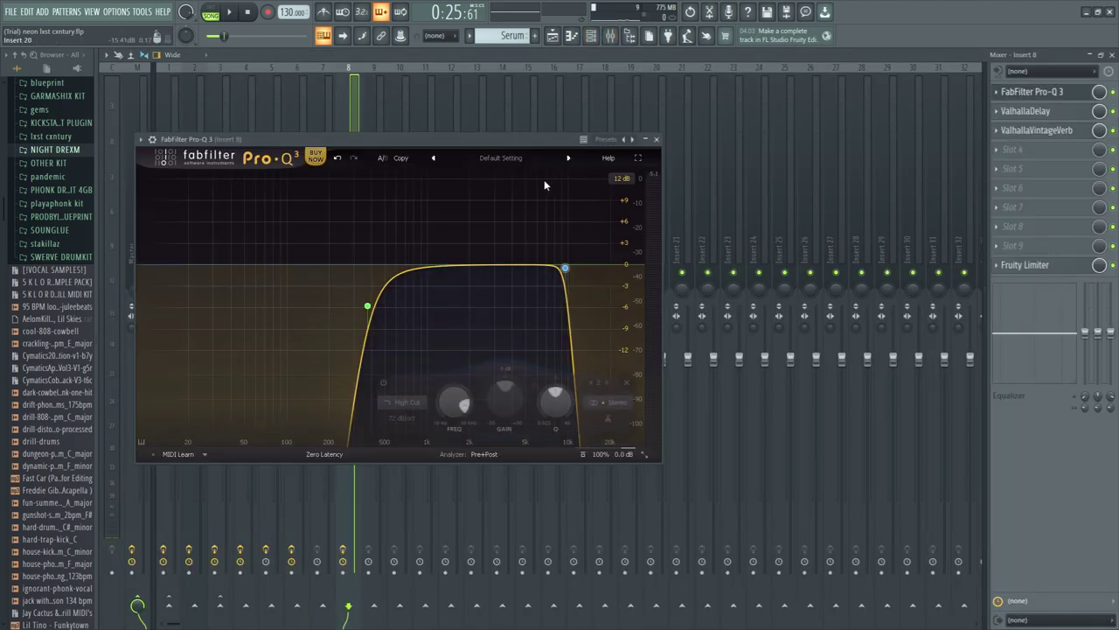
click(657, 139)
click(1032, 111)
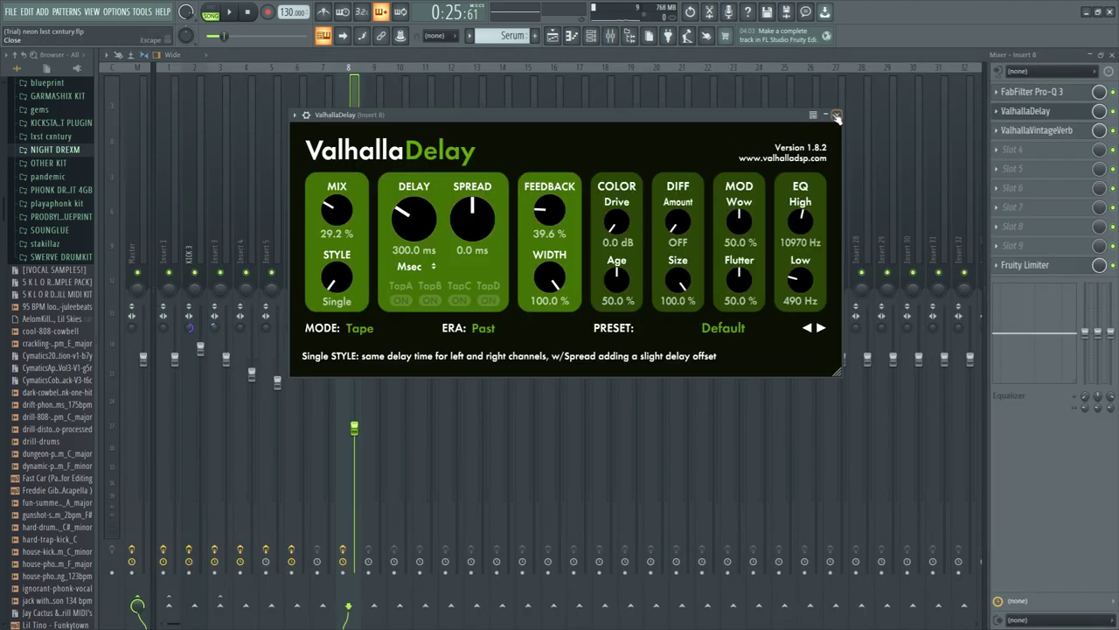
click(836, 116)
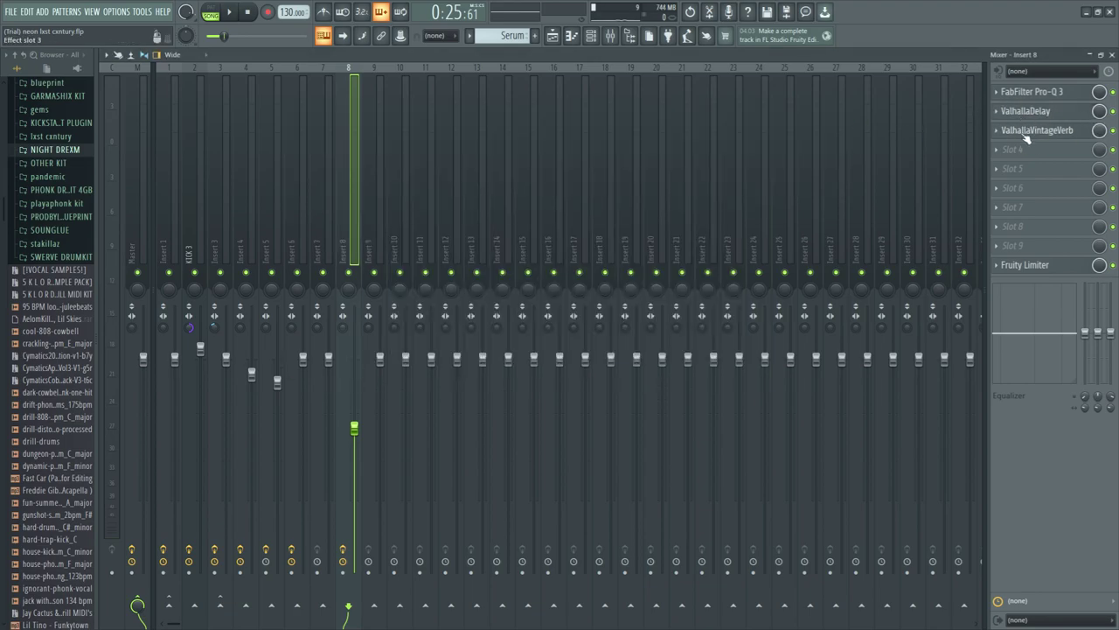
Inspect the ValhallaVintageVerb and Fruity Limiter settings on Insert 8 and return to the playlist.
click(1027, 131)
click(707, 170)
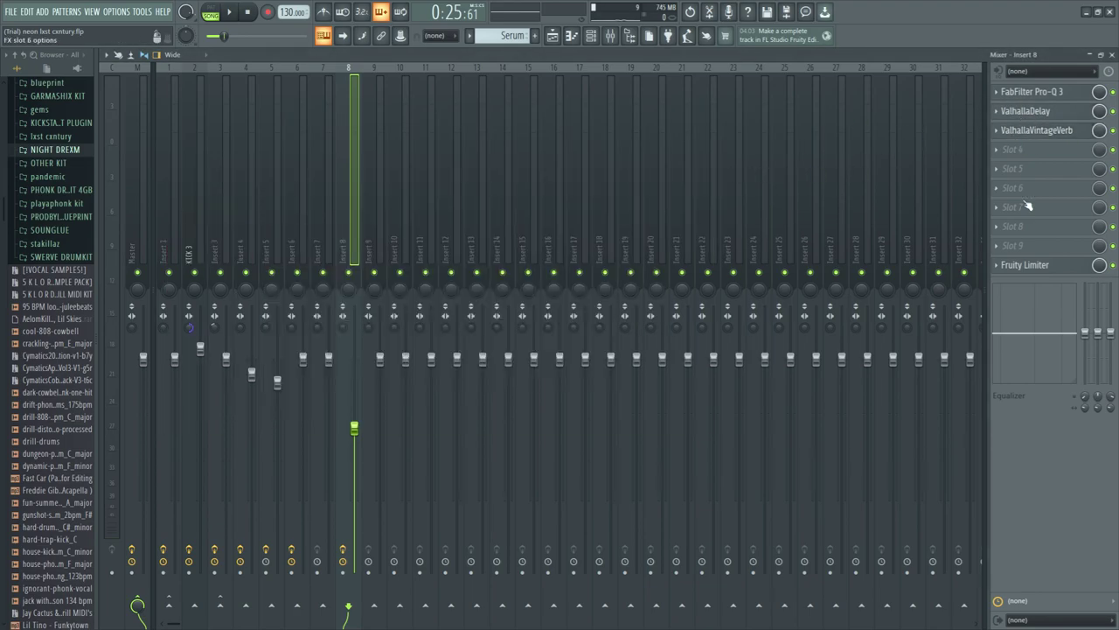
click(1028, 265)
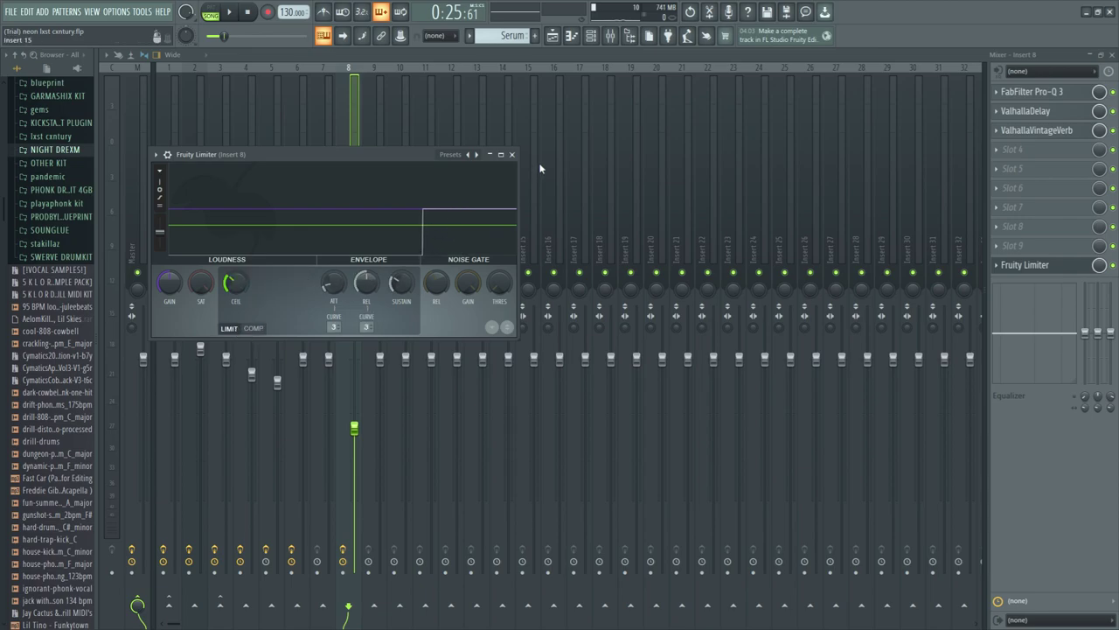
click(511, 154)
click(1112, 55)
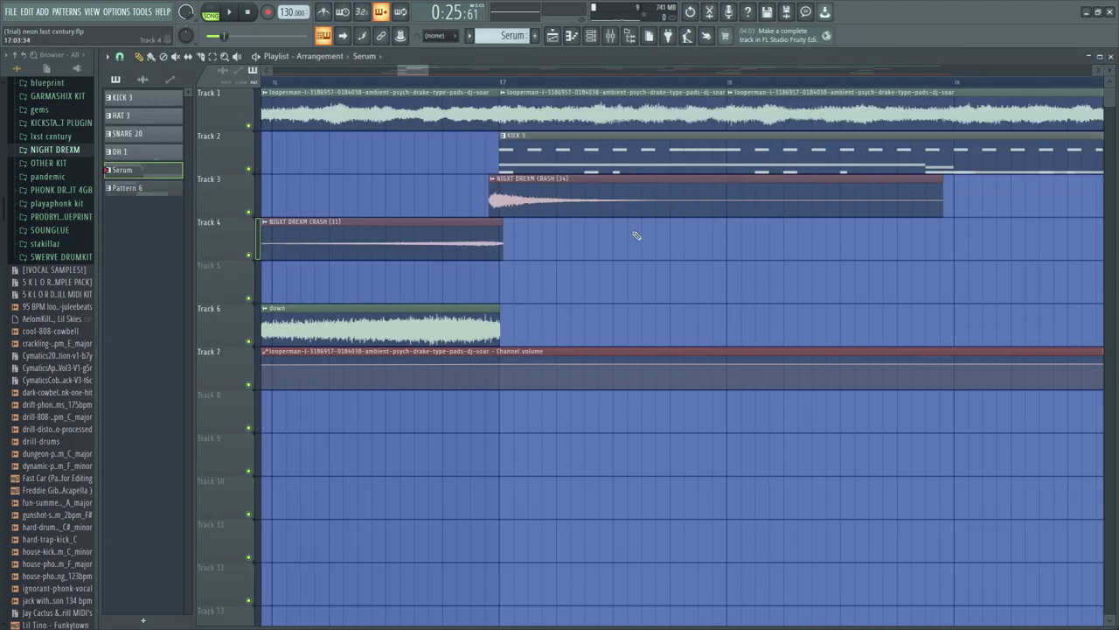
Turn off Reverse on Track 6's first down sample and extend that clip's start back to about the middle of bar 9.
scroll(626, 275, down, 2)
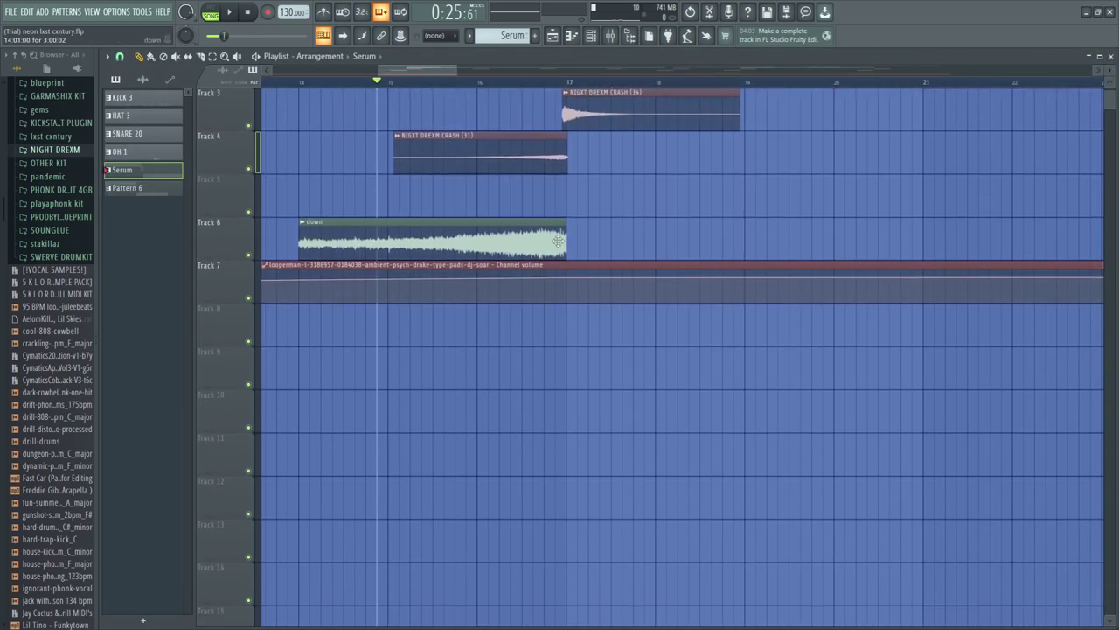
double_click(554, 239)
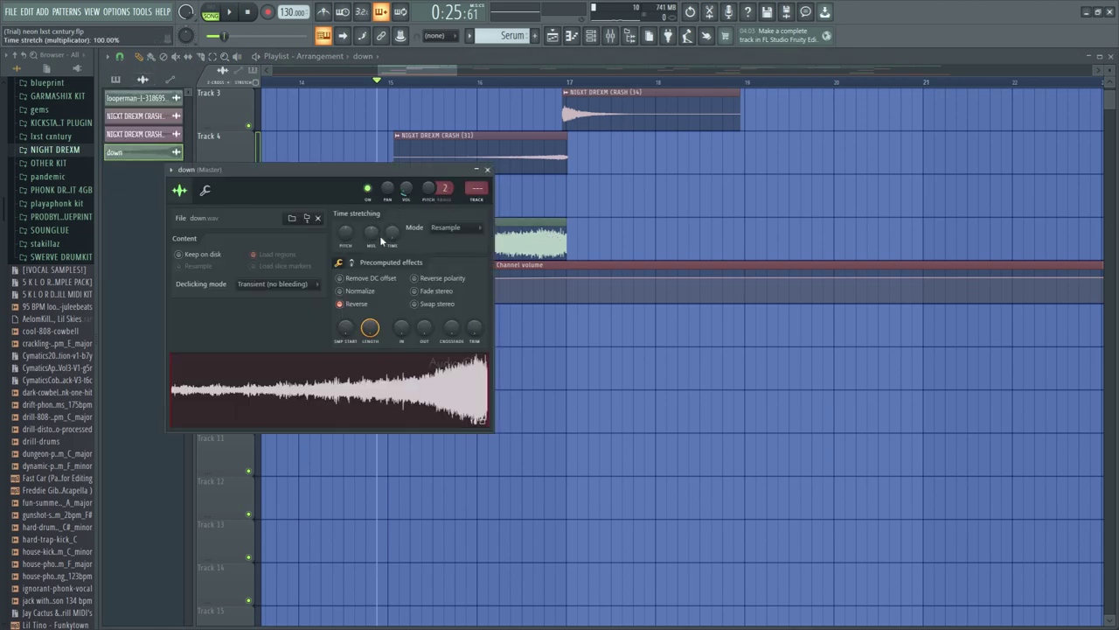
click(341, 303)
click(488, 170)
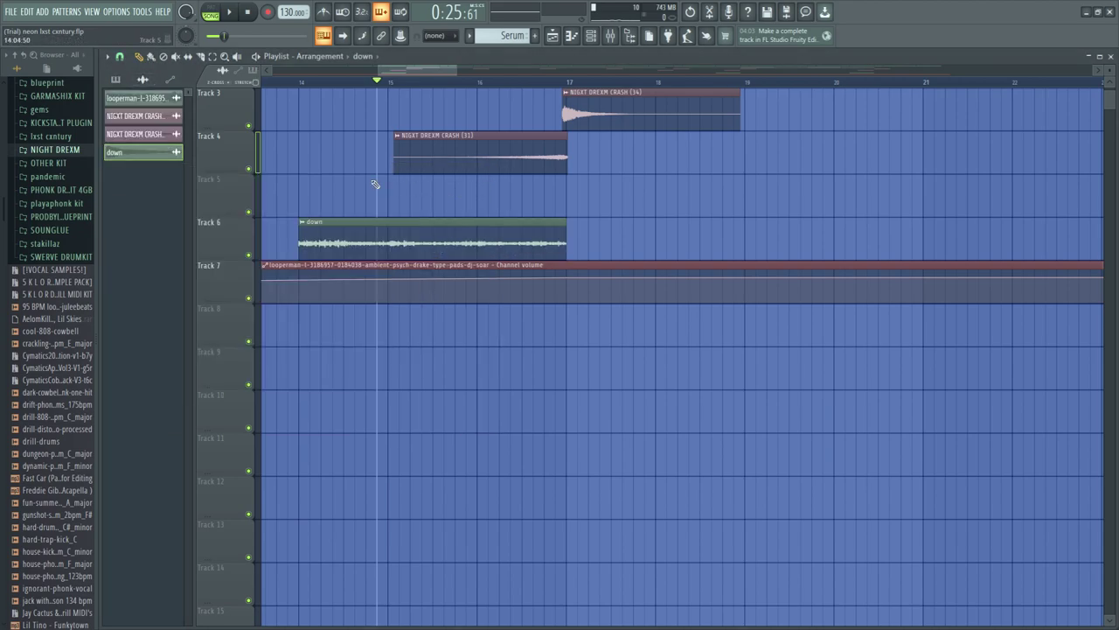
scroll(415, 230, left, 4)
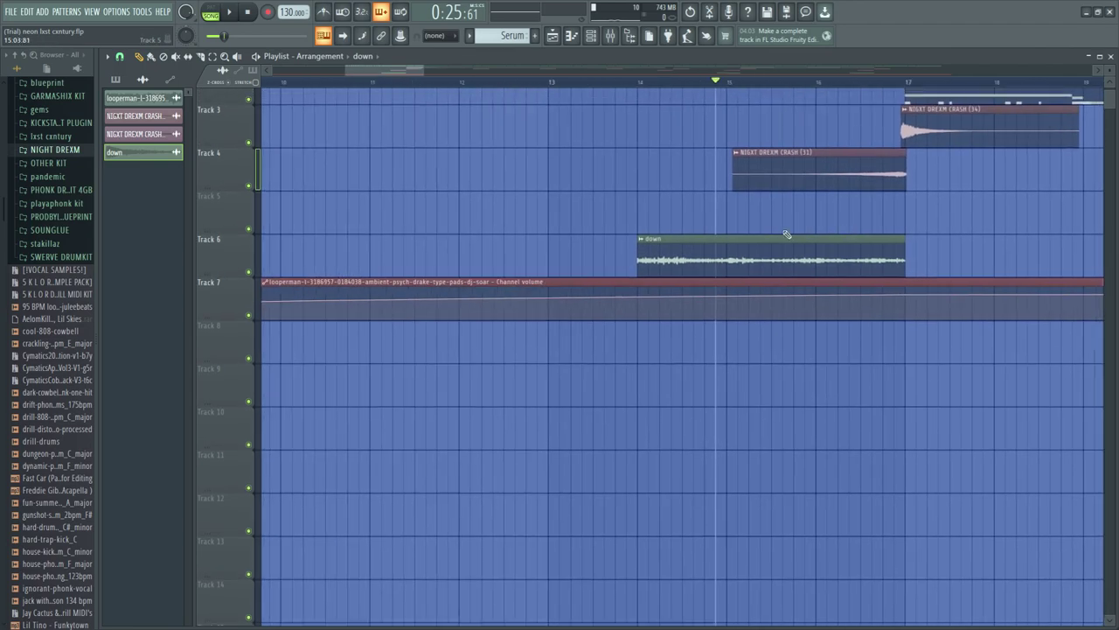
drag(650, 244, 400, 244)
drag(297, 249, 394, 236)
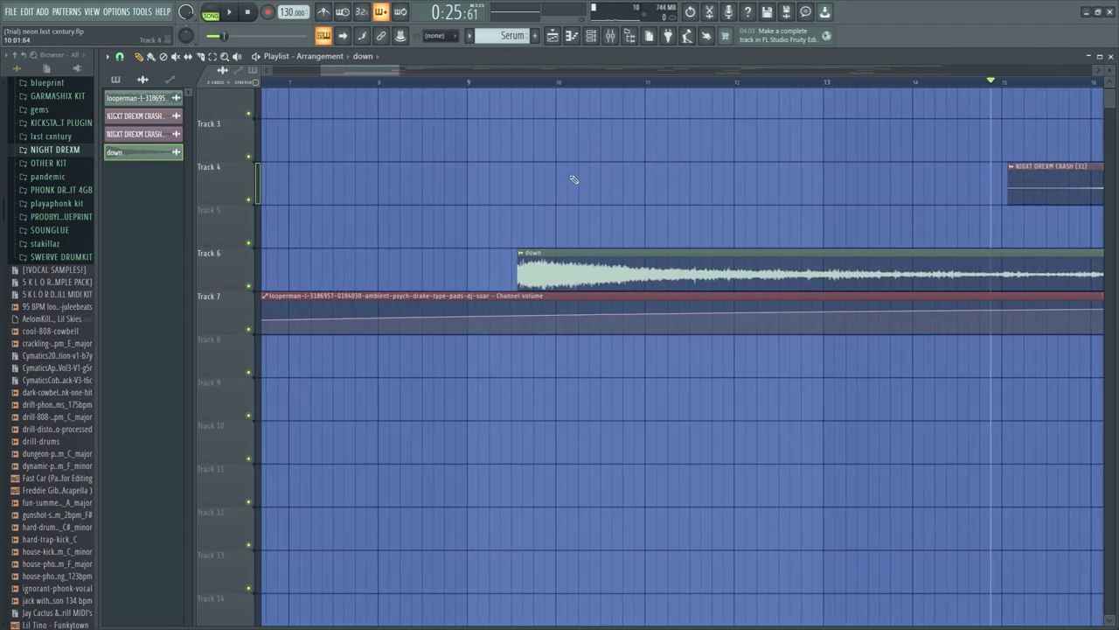
Play the unreversed down clip with Track 6 soloed, and restore the other tracks.
key(space)
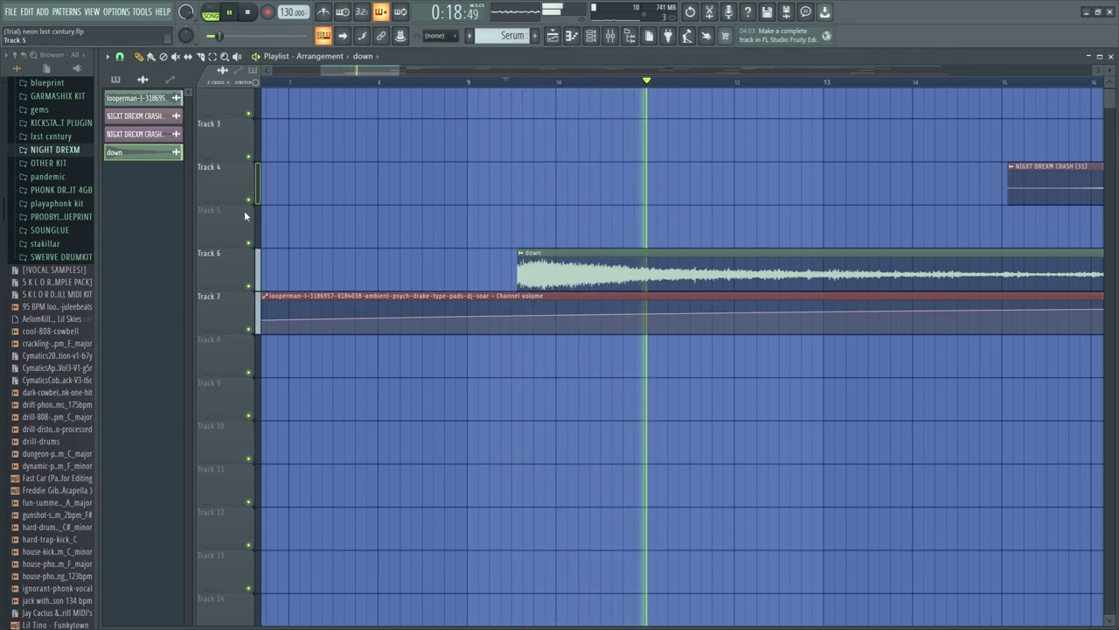
right_click(249, 286)
key(space)
key(space)
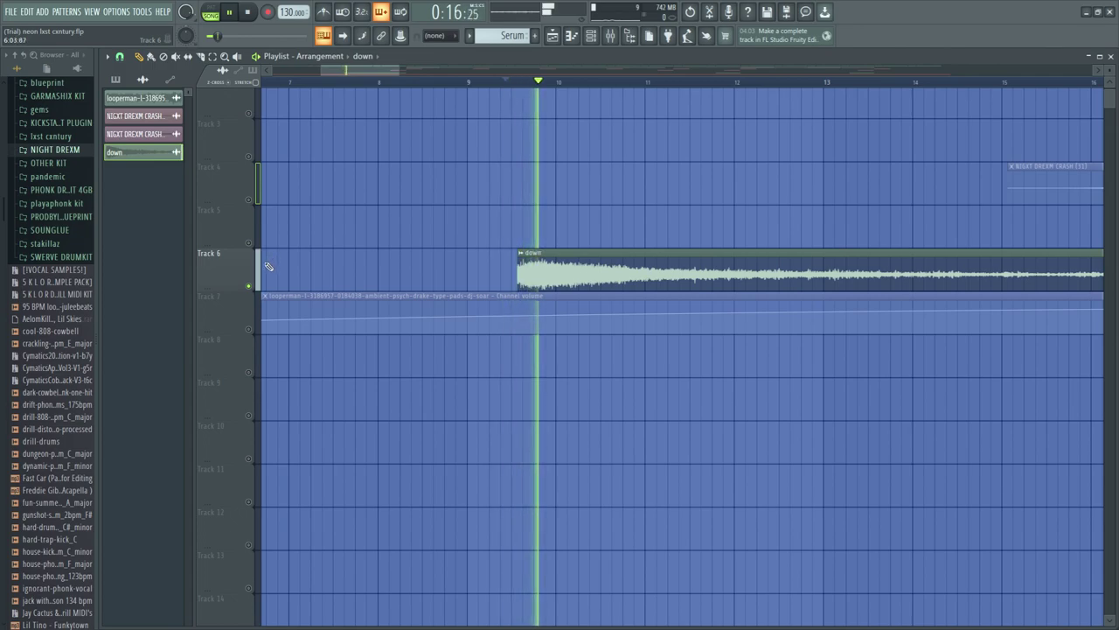
drag(527, 220, 420, 231)
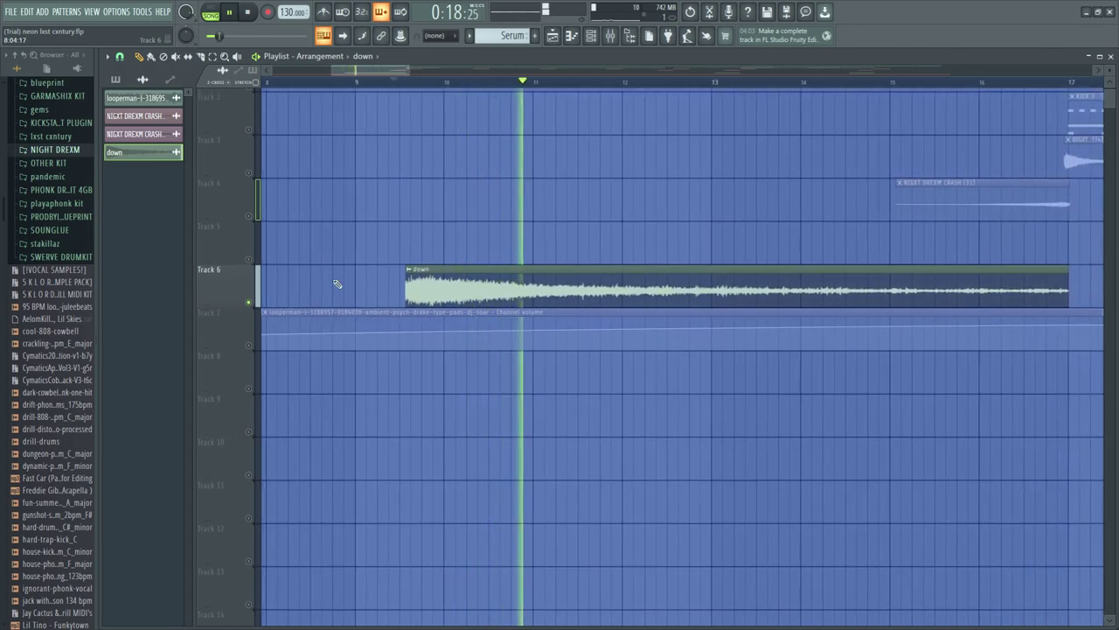
key(space)
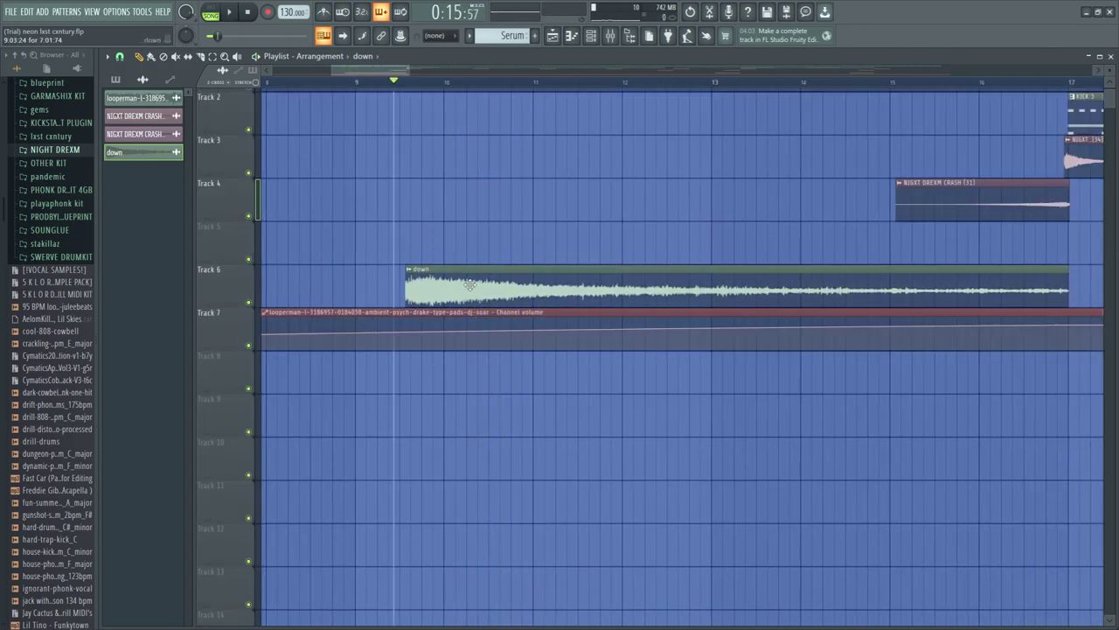
Turn Reverse back on for the down sample and trim the clip's start to bar 14.
double_click(470, 285)
click(359, 304)
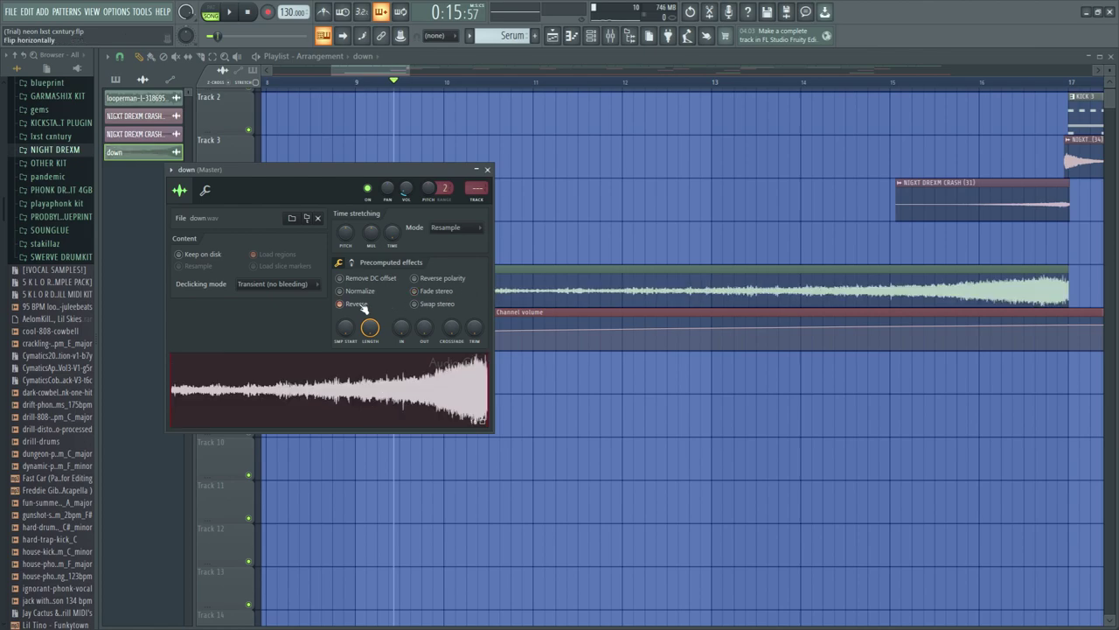
click(486, 169)
drag(406, 281, 604, 322)
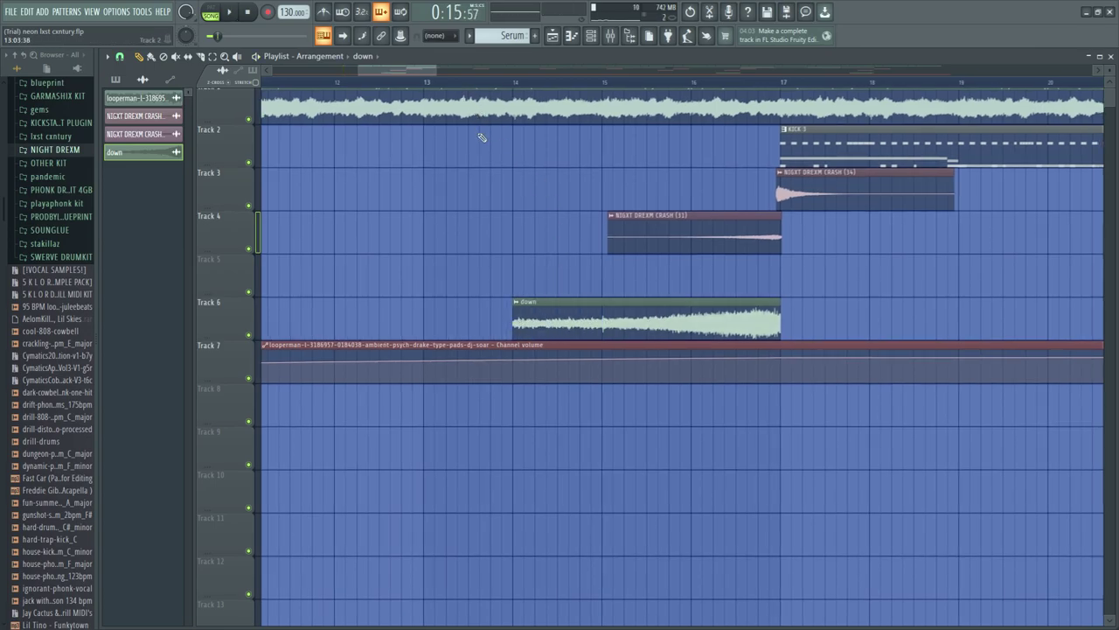
Inspect the pad loop's channel volume automation curve on Track 7.
scroll(480, 132, down, 8)
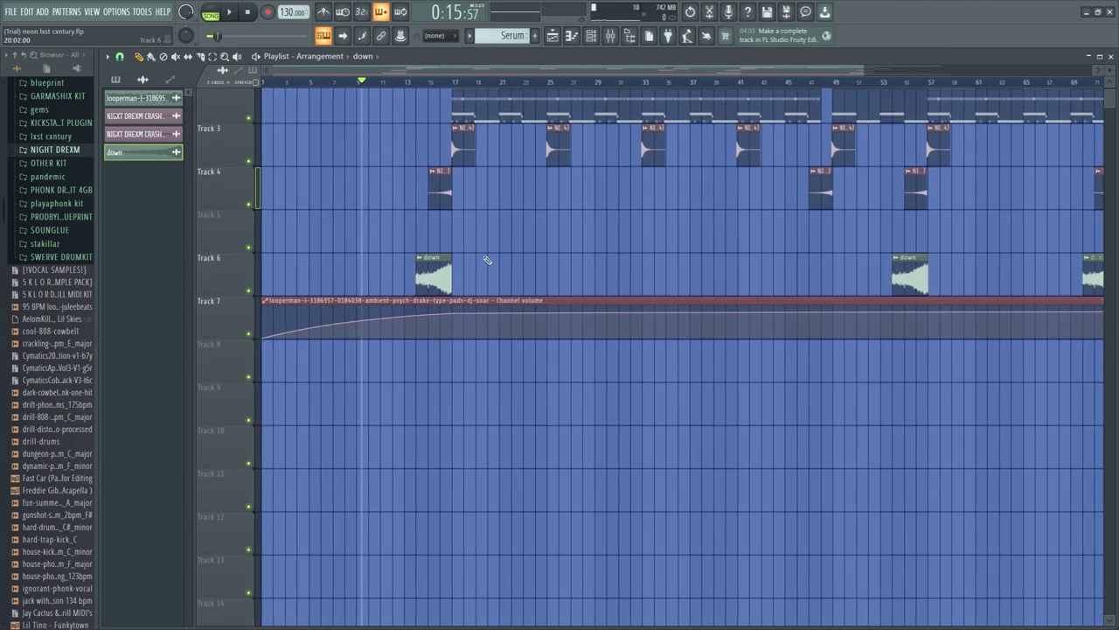
double_click(489, 300)
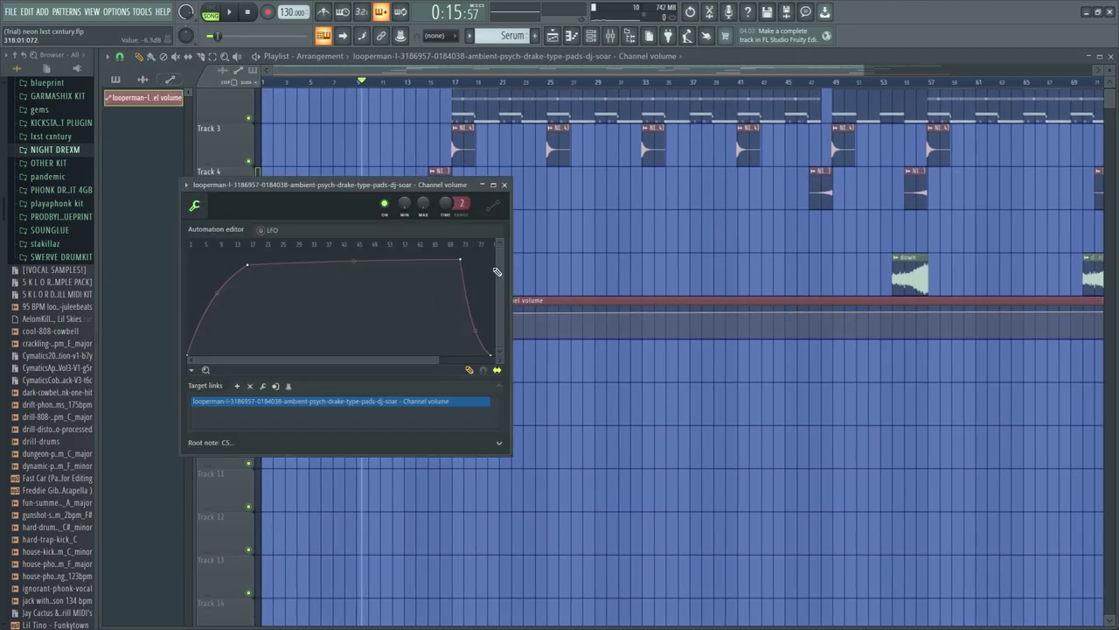
click(505, 186)
scroll(549, 320, down, 3)
scroll(549, 320, up, 2)
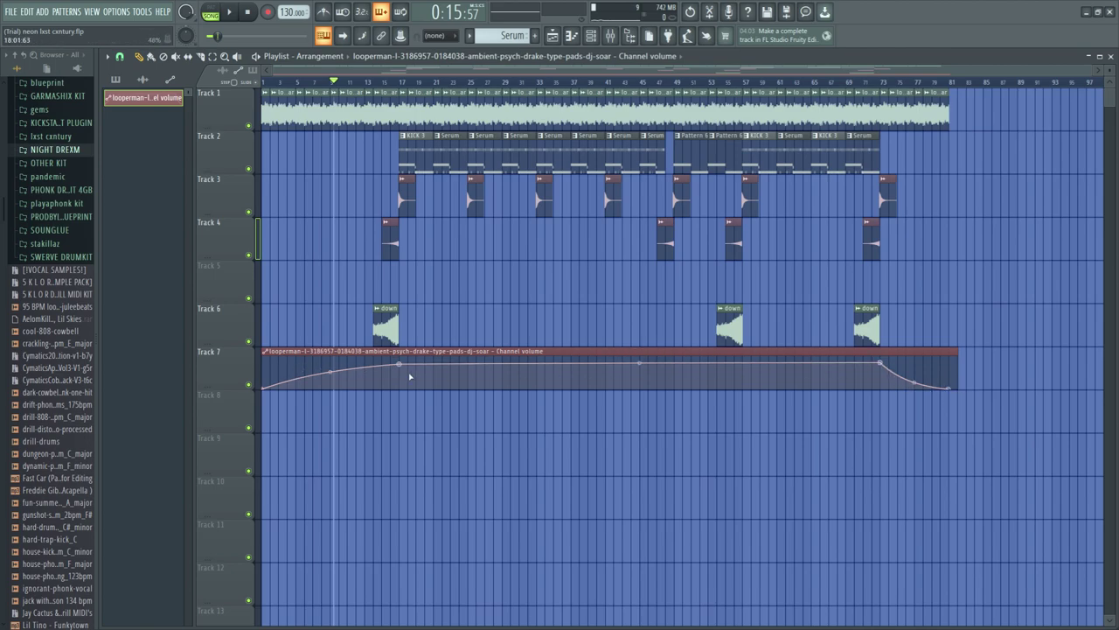
Look over the ending of the arrangement and play the full song from the start.
scroll(781, 310, up, 5)
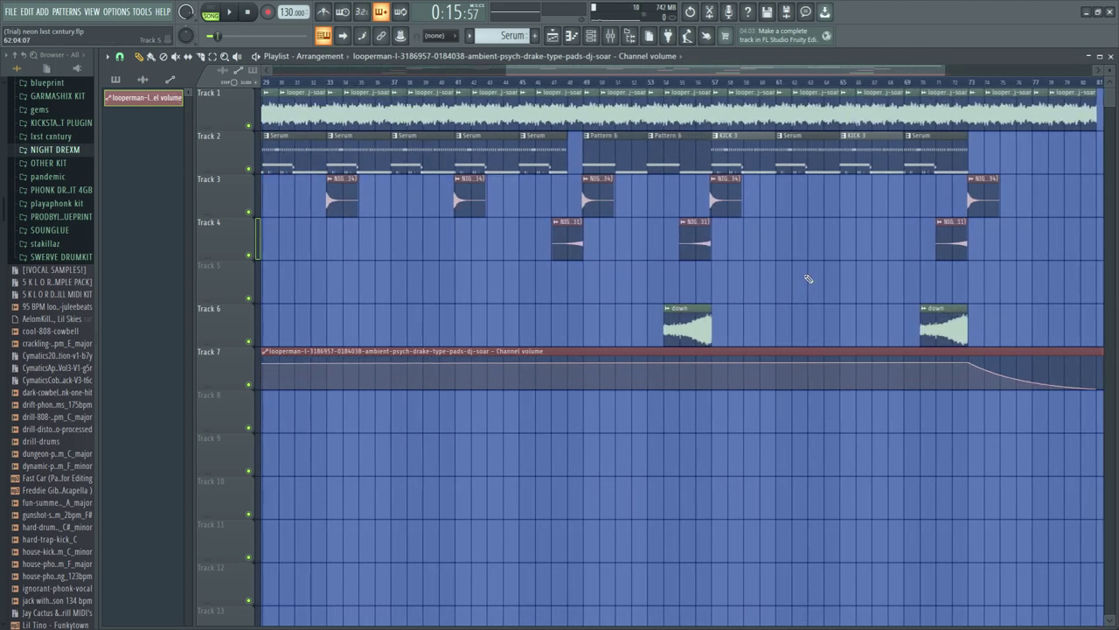
scroll(482, 318, down, 5)
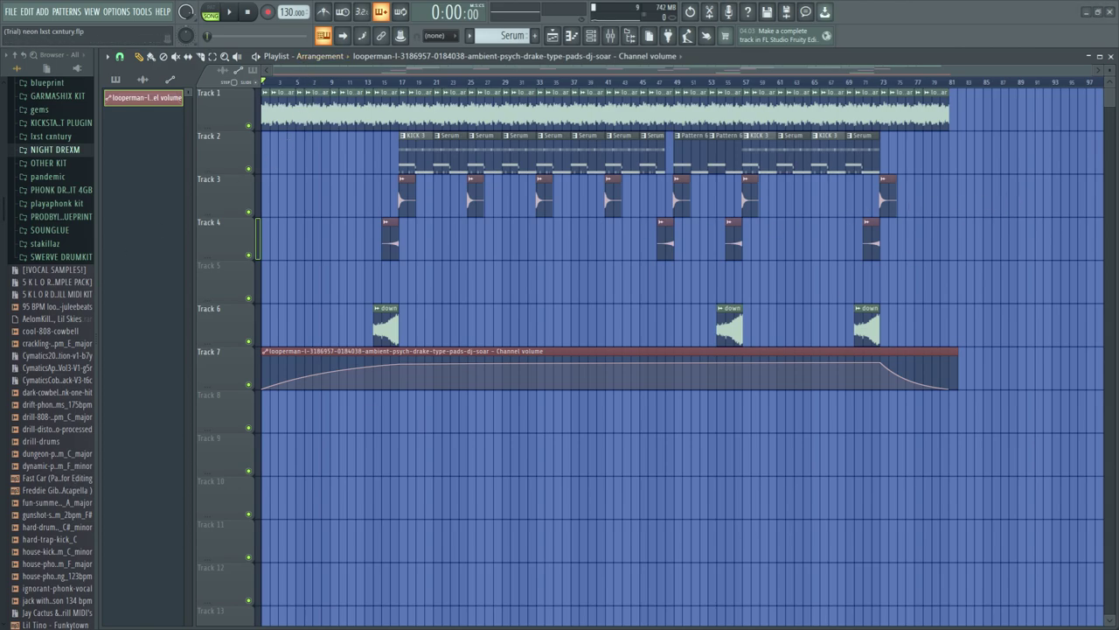
key(space)
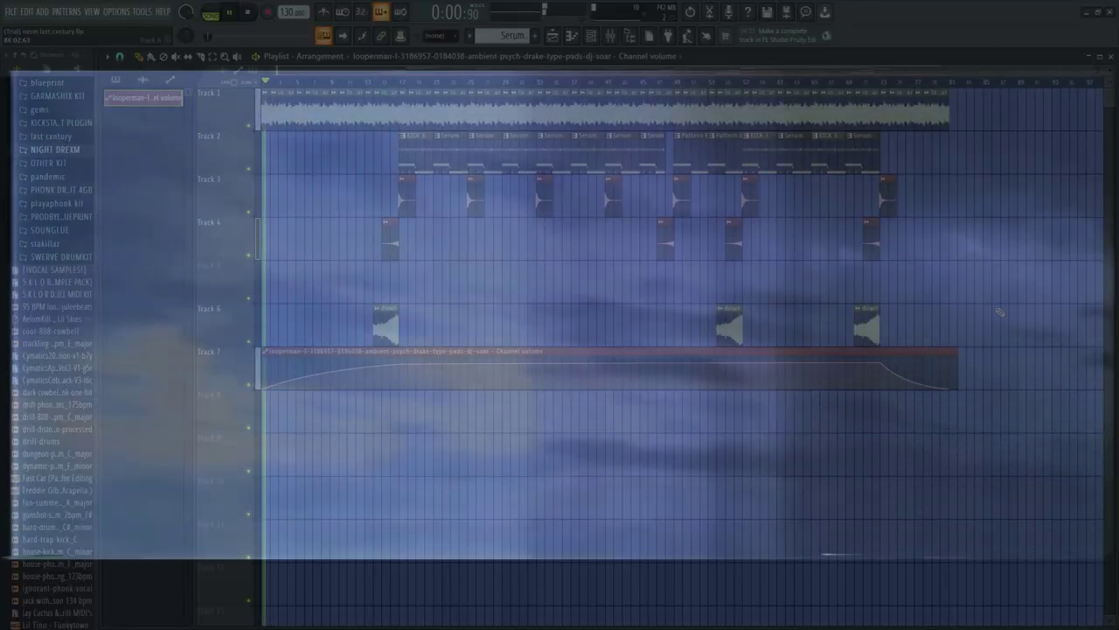